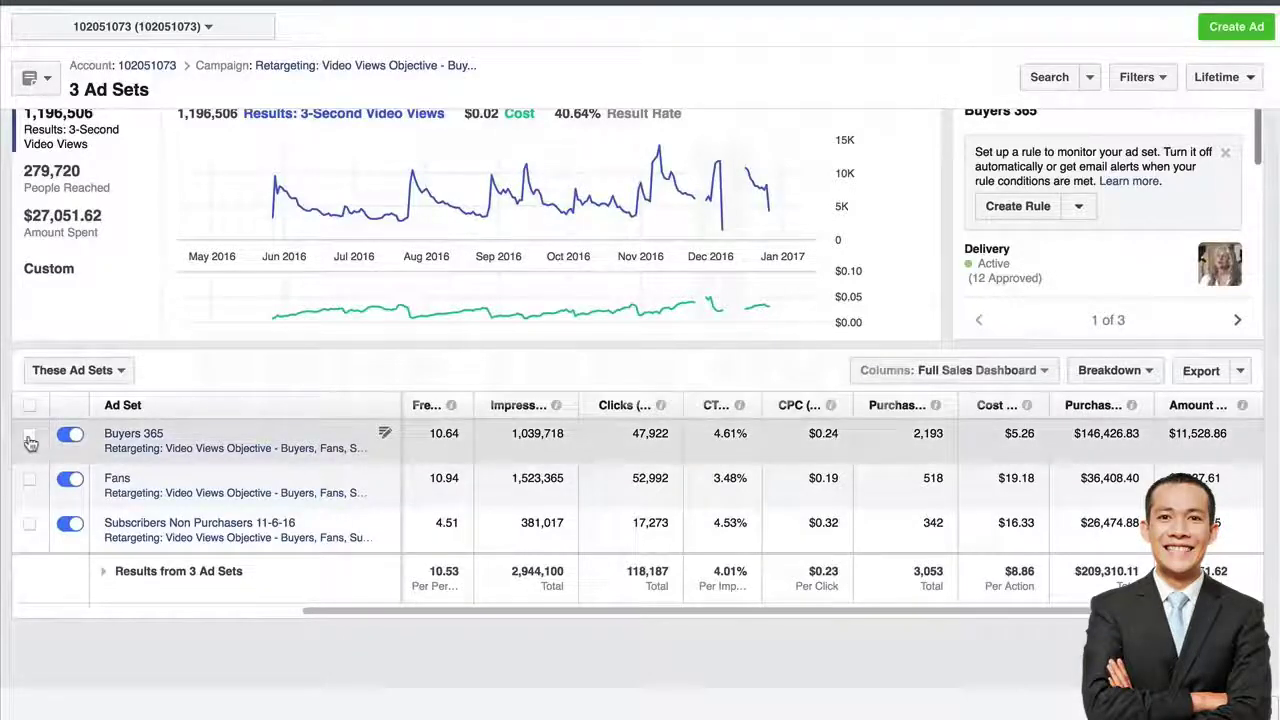
left_click(29, 435)
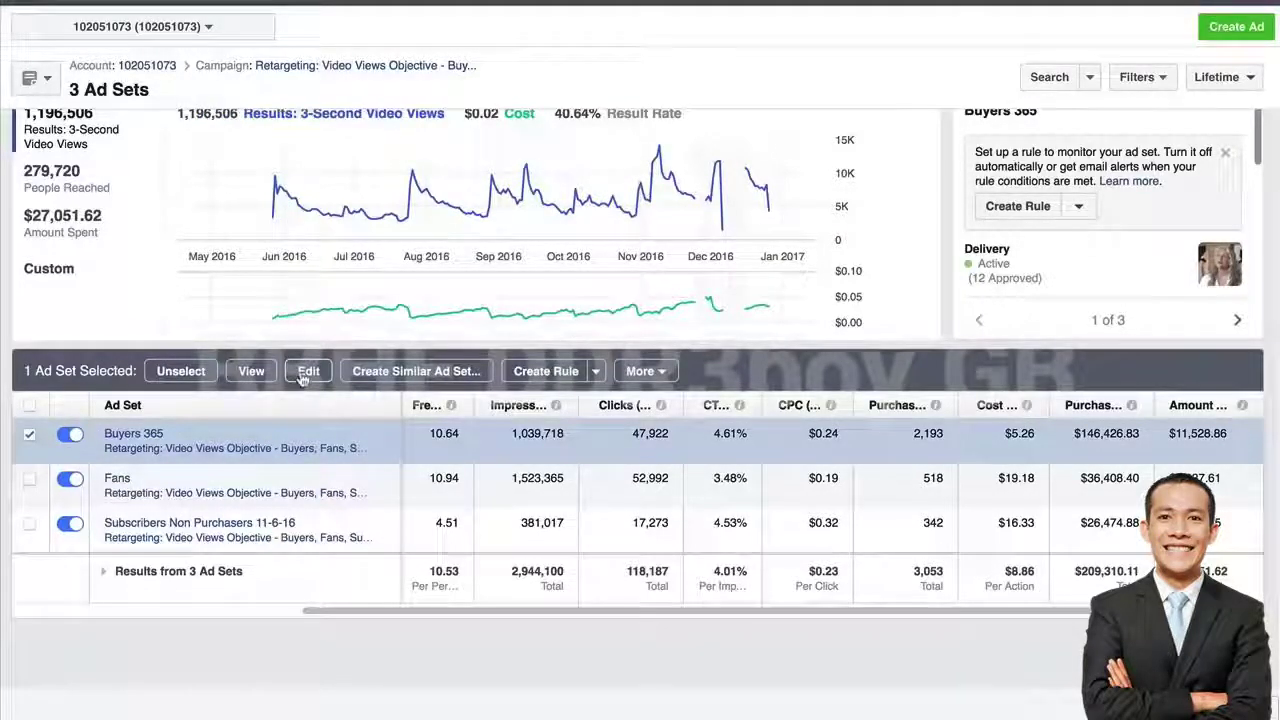
left_click(308, 368)
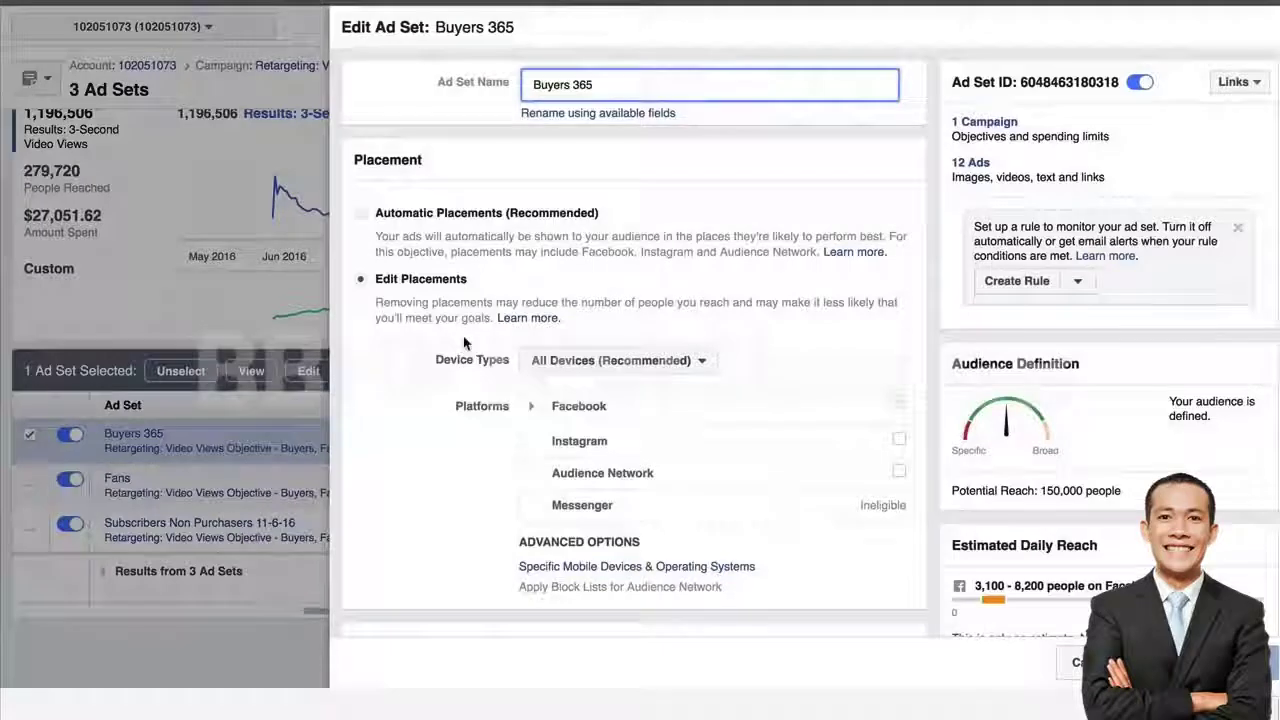
scroll(464, 342, "down", 1)
scroll(528, 194, "up", 1)
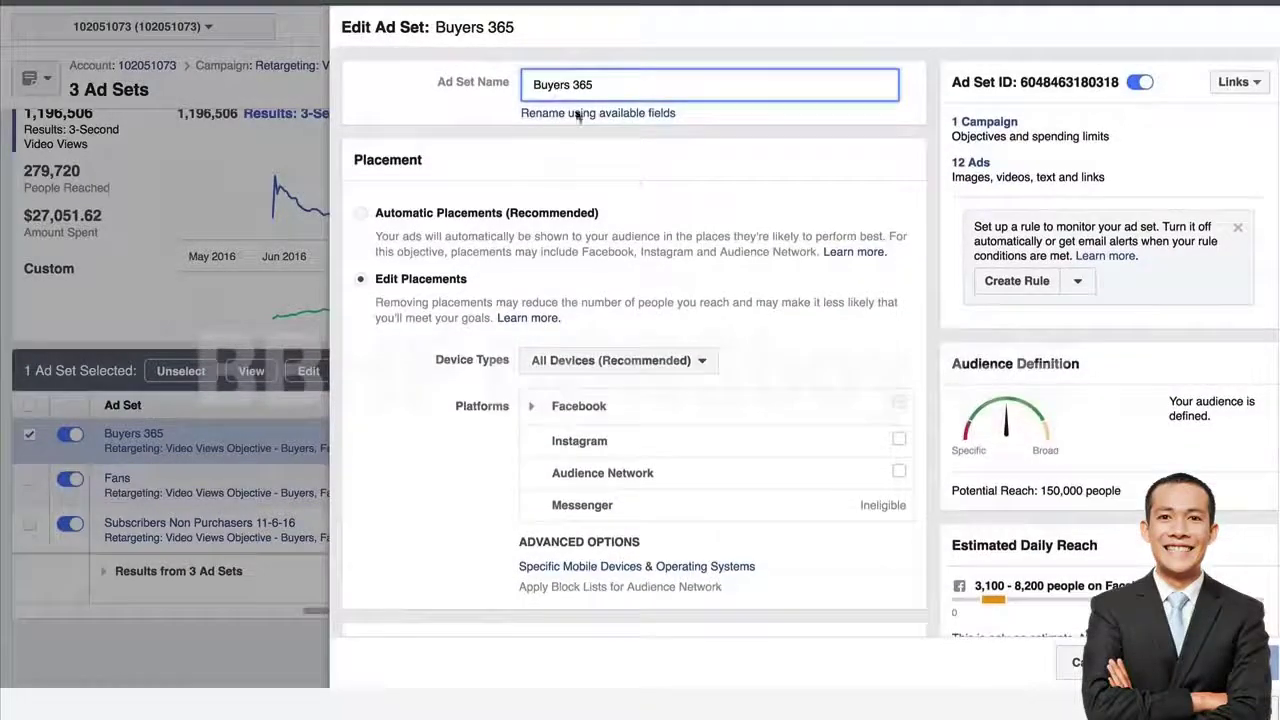
scroll(632, 181, "down", 2)
scroll(632, 181, "down", 4)
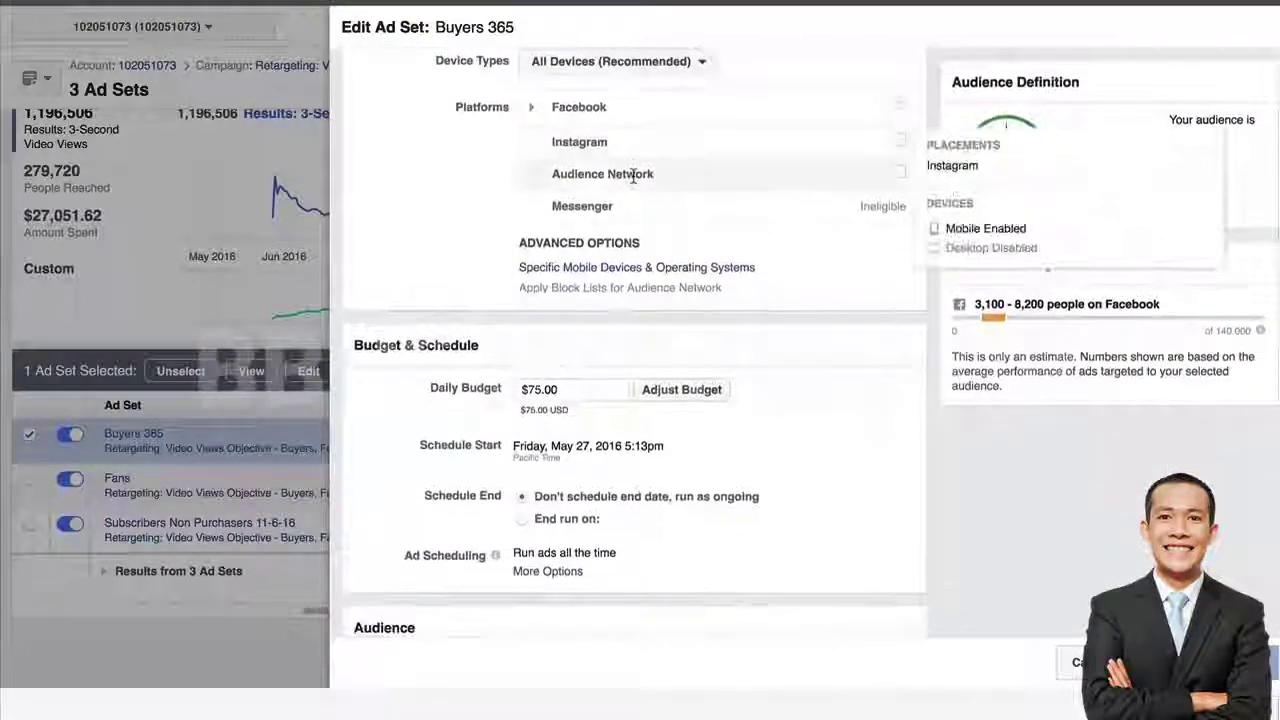
scroll(620, 246, "down", 1)
left_click(531, 66)
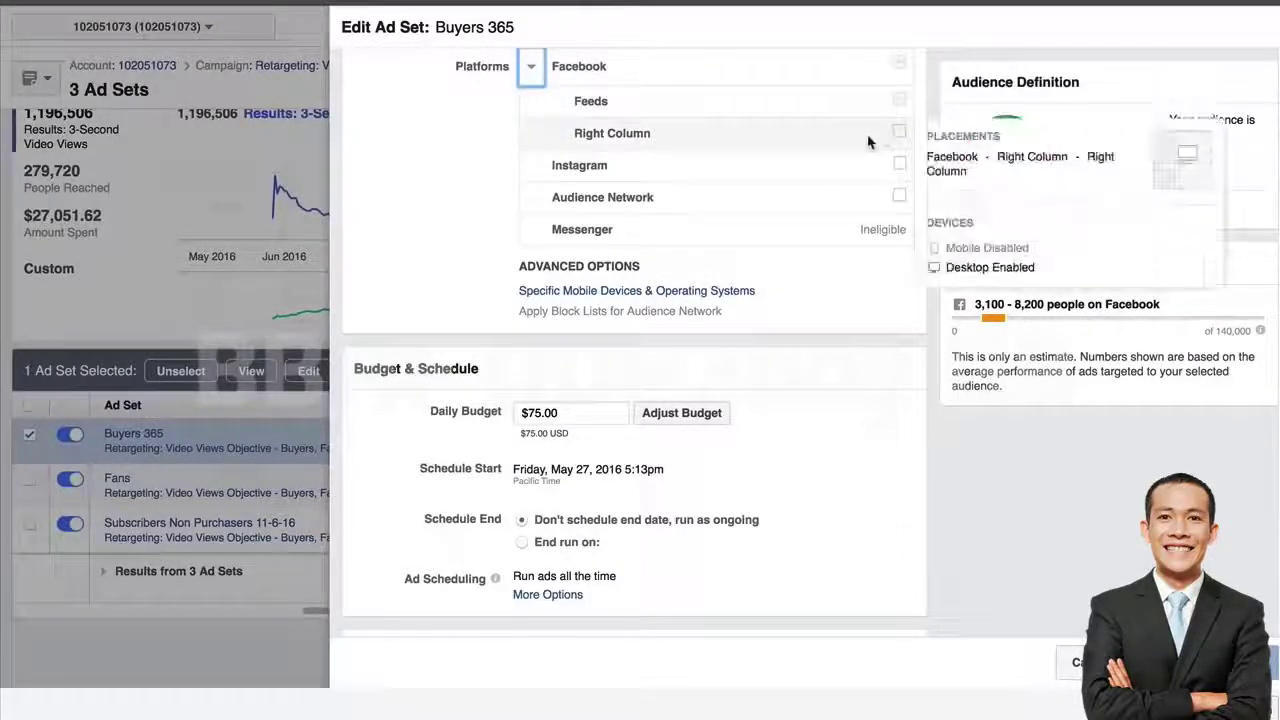
scroll(840, 212, "down", 1)
scroll(840, 212, "down", 10)
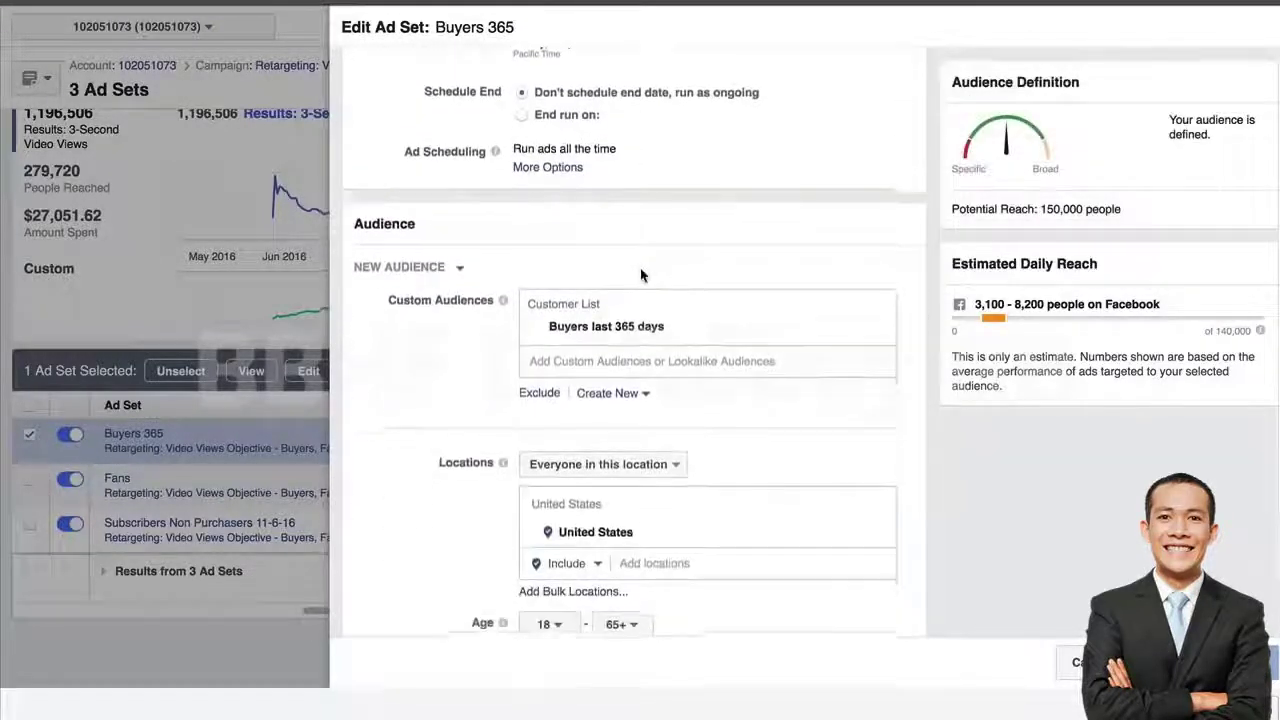
scroll(561, 249, "down", 5)
scroll(541, 251, "up", 3)
scroll(541, 251, "down", 3)
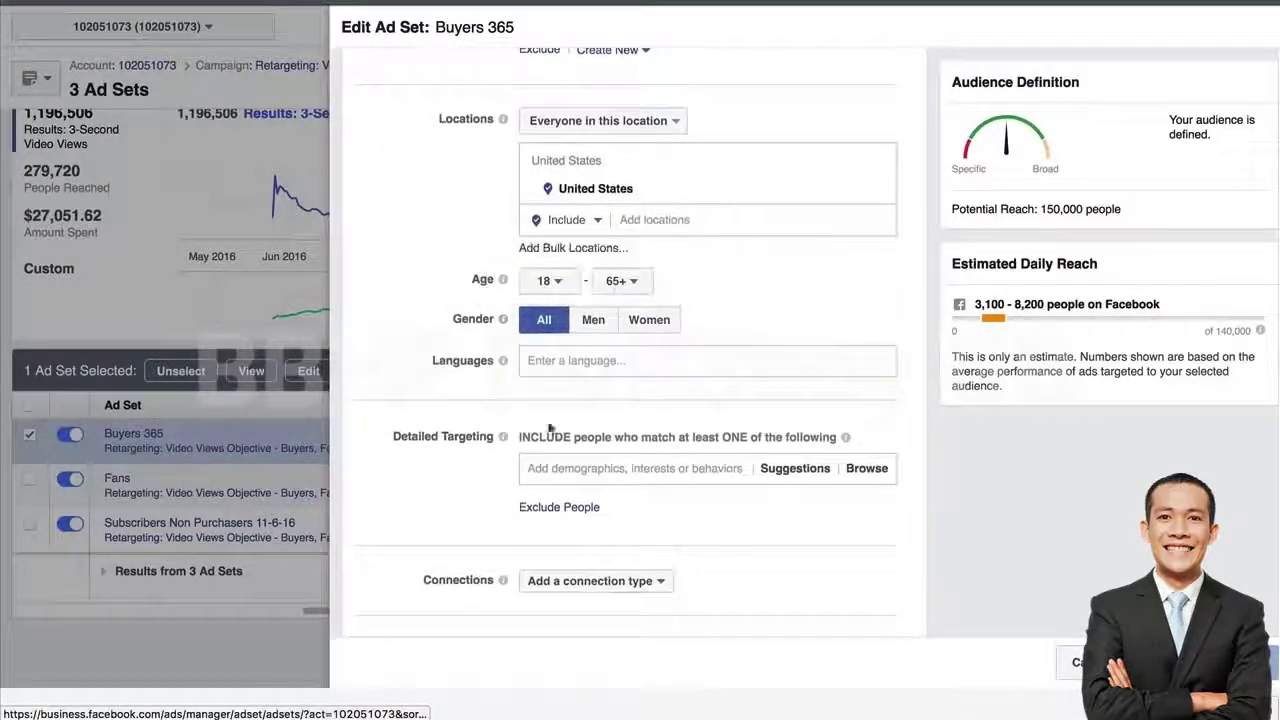
mouse_move(589, 292)
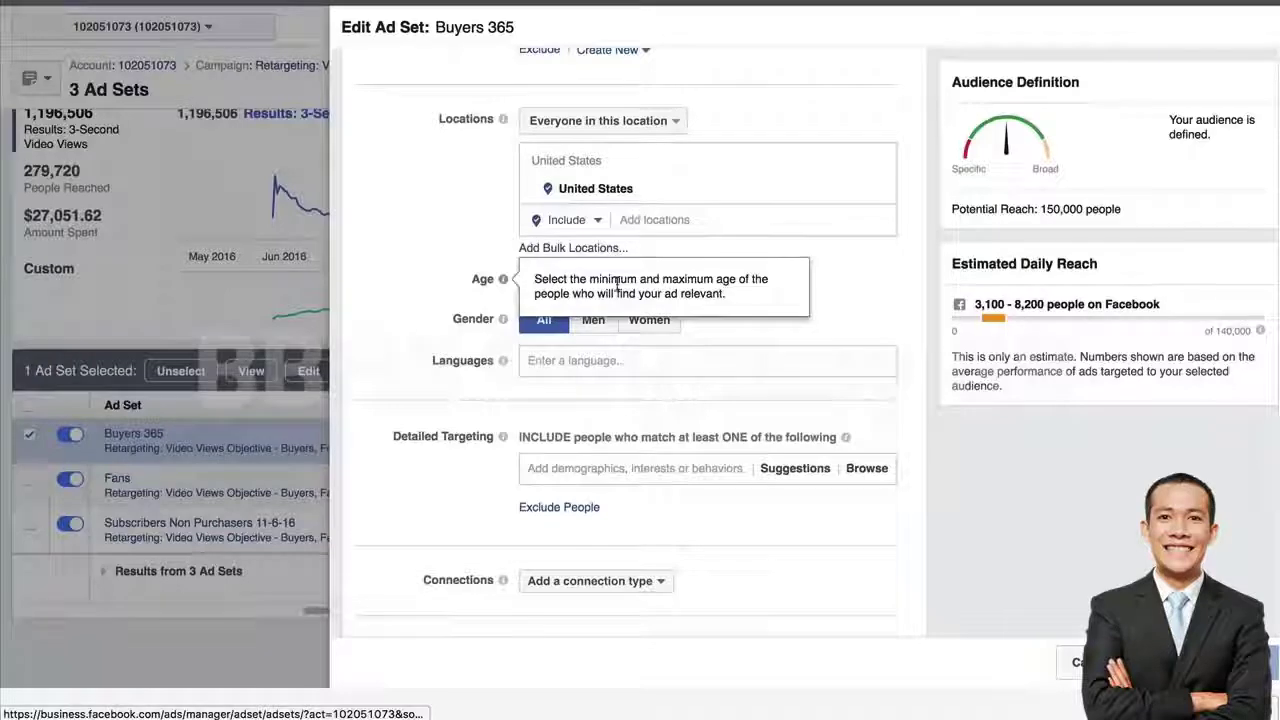
scroll(620, 290, "down", 10)
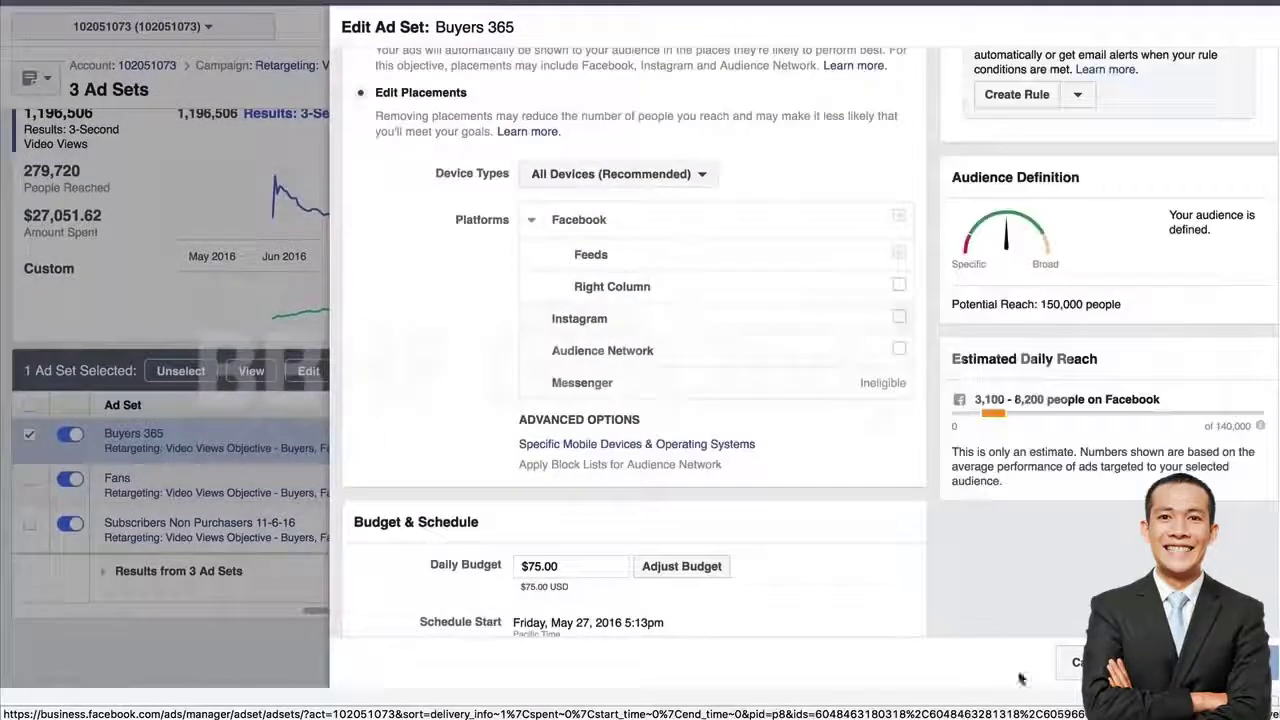
left_click(1077, 665)
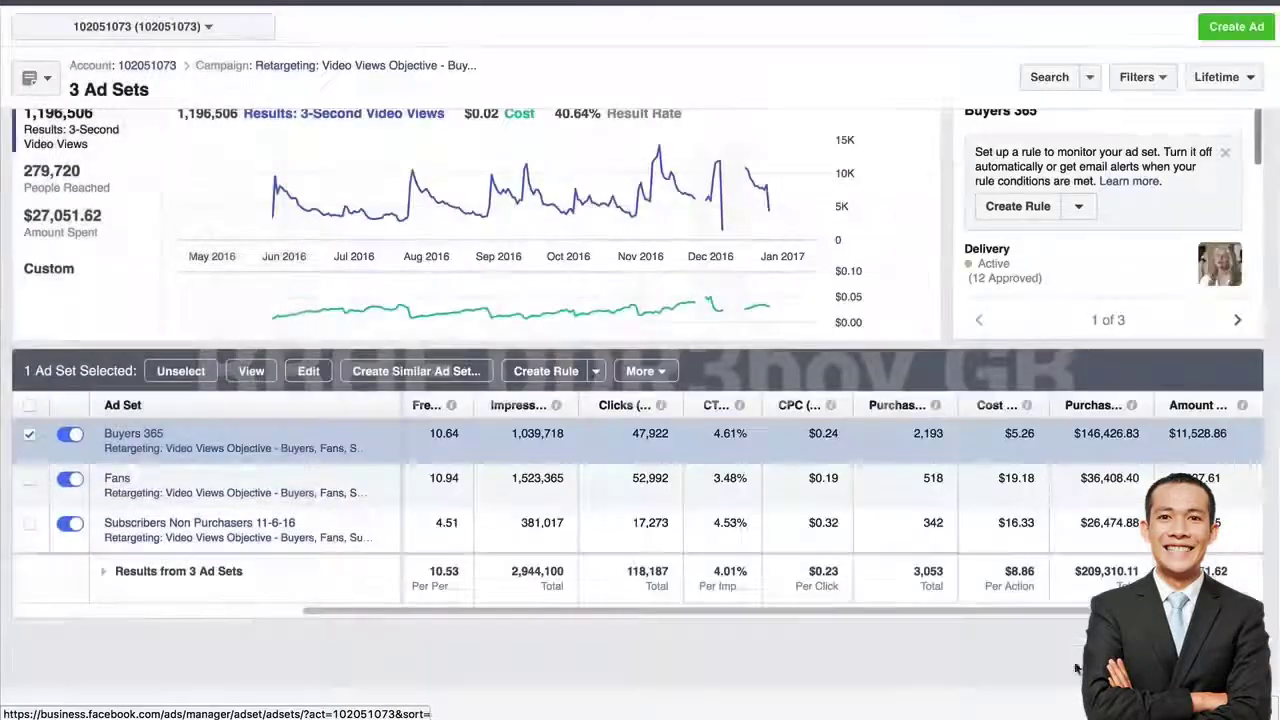
Step: Open the Buyers 365 ad set, look over its 12 ads, and select the Post-Real-Talk ad
left_click(29, 433)
left_click(136, 434)
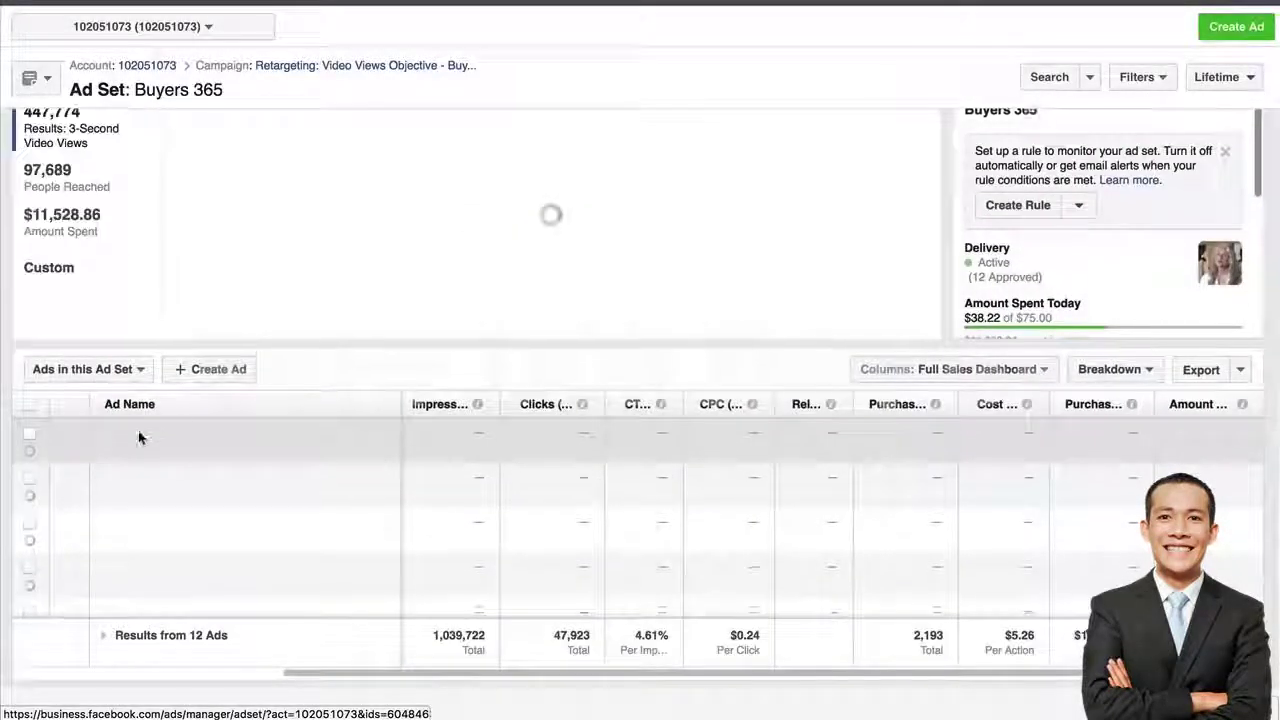
scroll(138, 431, "down", 5)
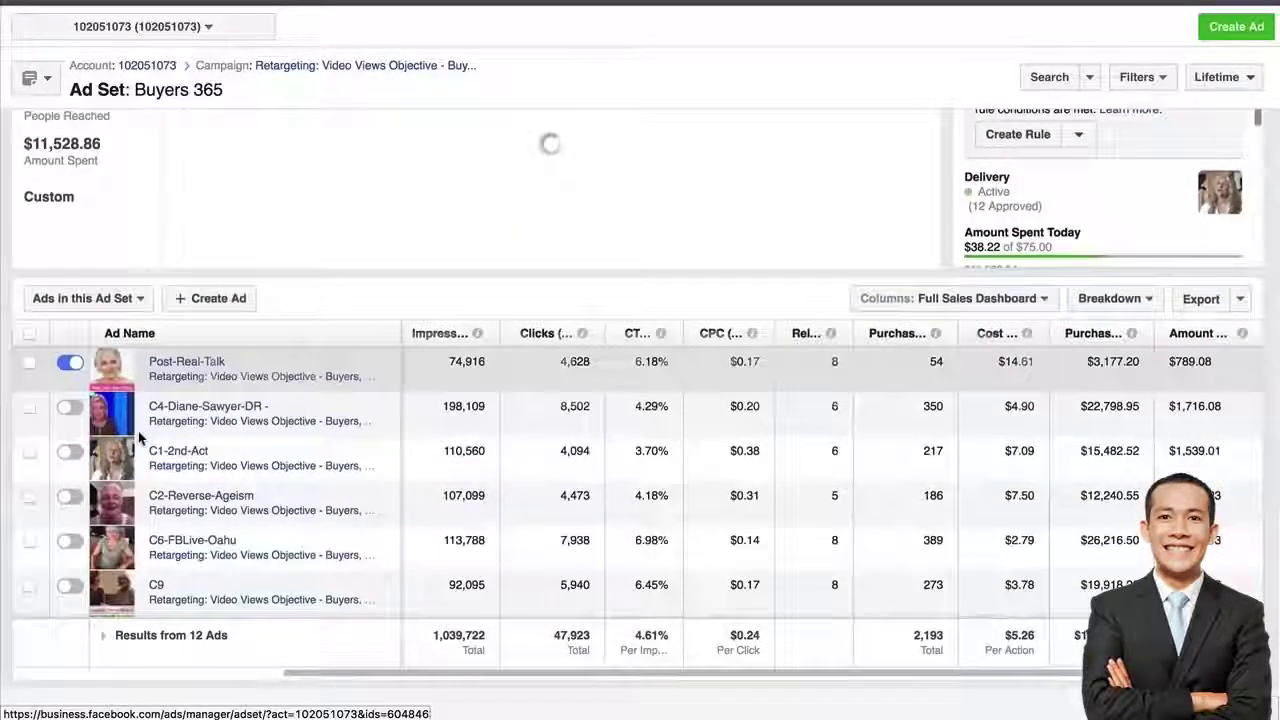
scroll(138, 431, "down", 3)
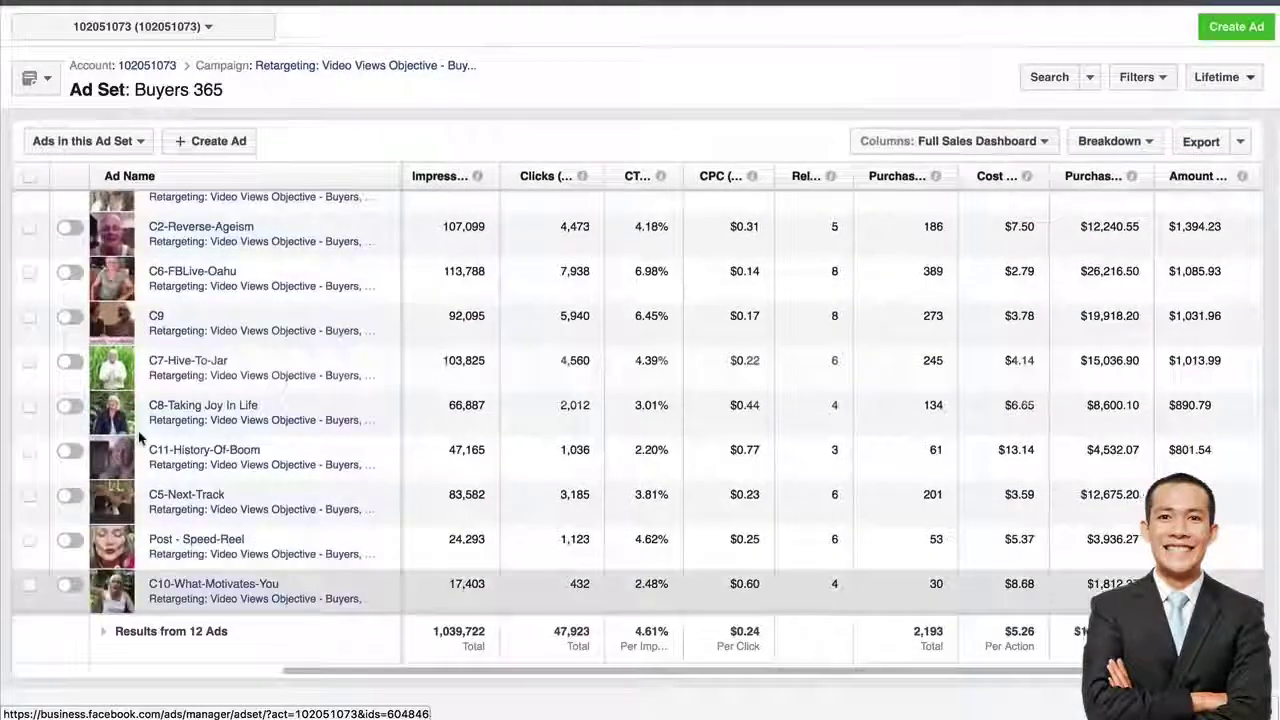
scroll(138, 431, "up", 8)
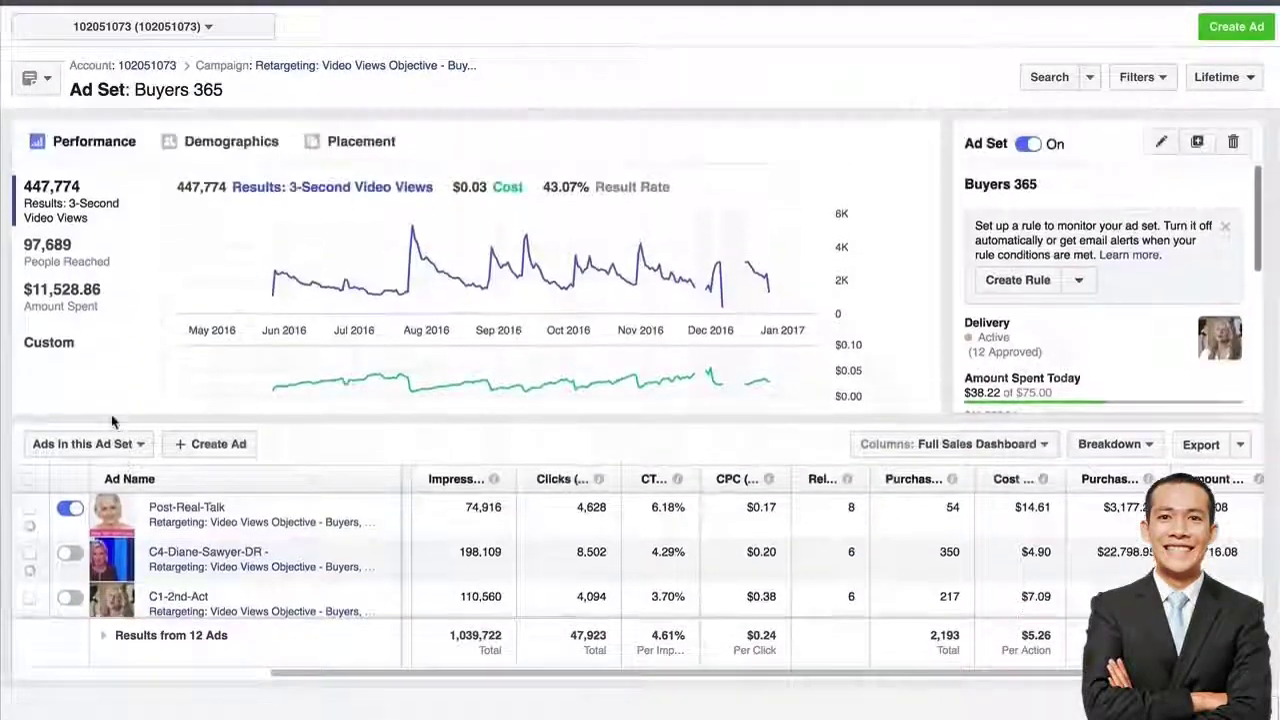
scroll(114, 420, "down", 5)
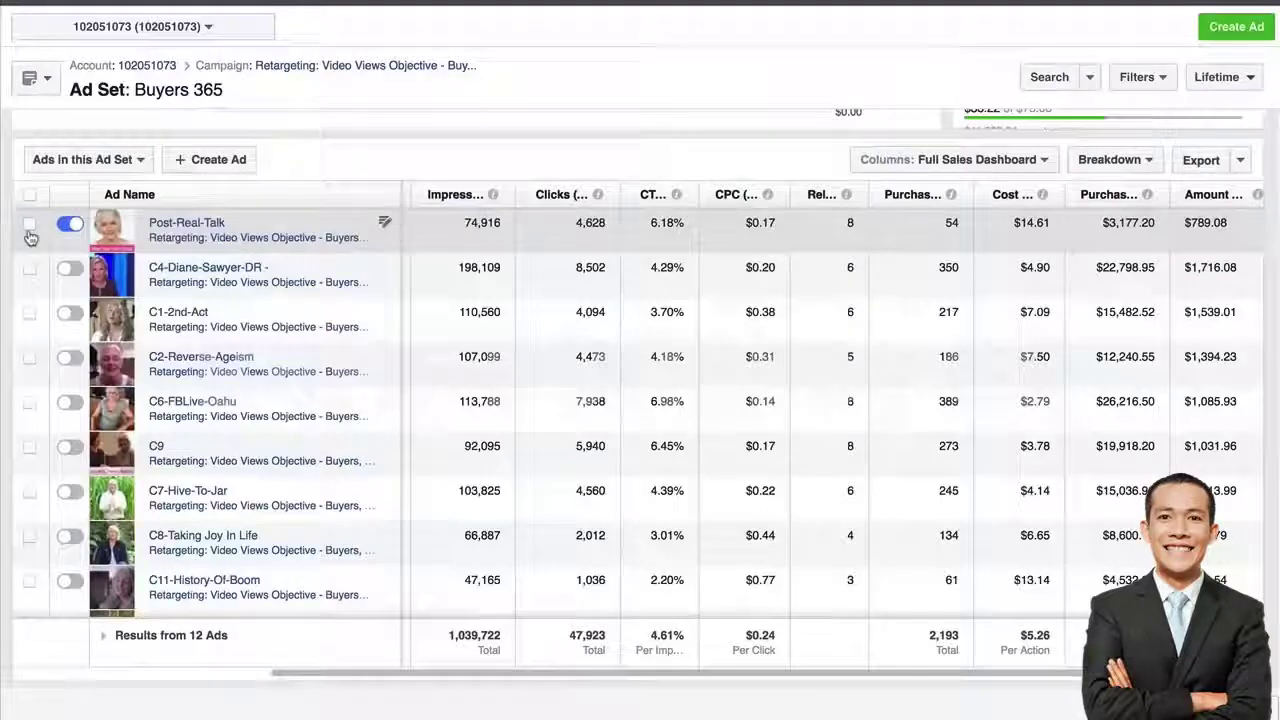
left_click(30, 228)
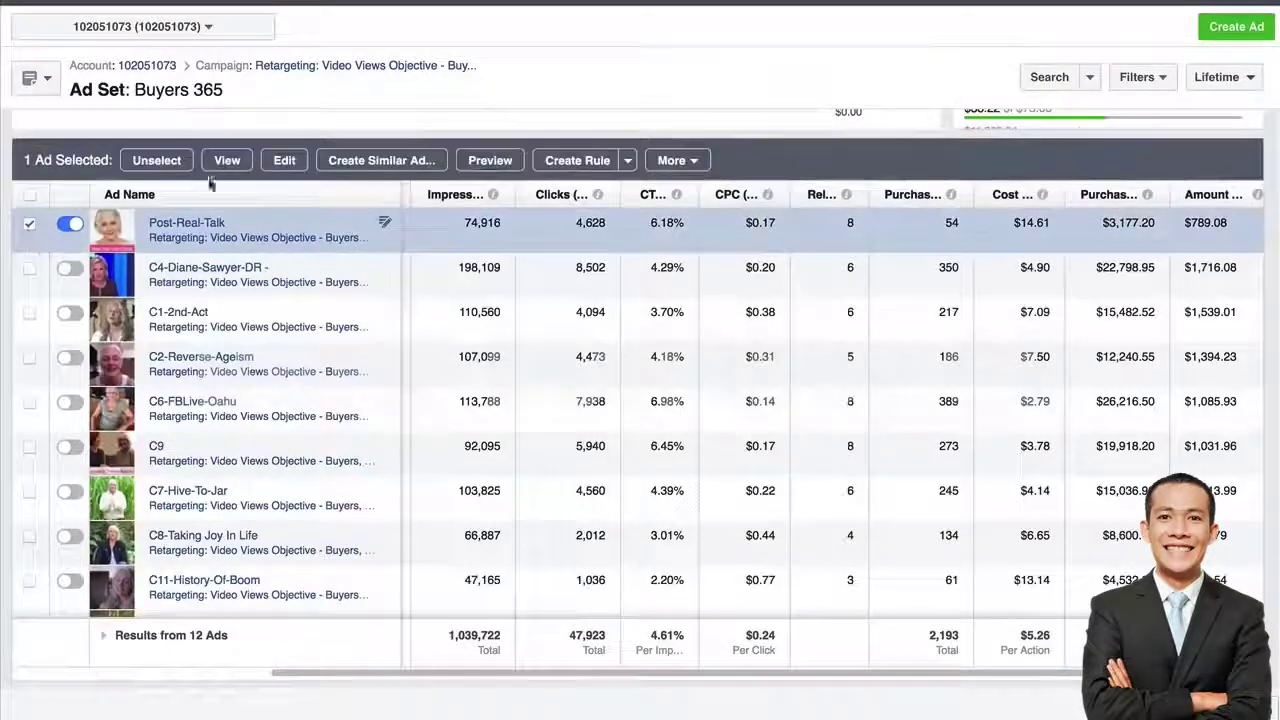
Step: Preview the Post-Real-Talk ad's Desktop News Feed video post 'Real Talk with Cindy'
left_click(490, 161)
scroll(515, 180, "down", 1)
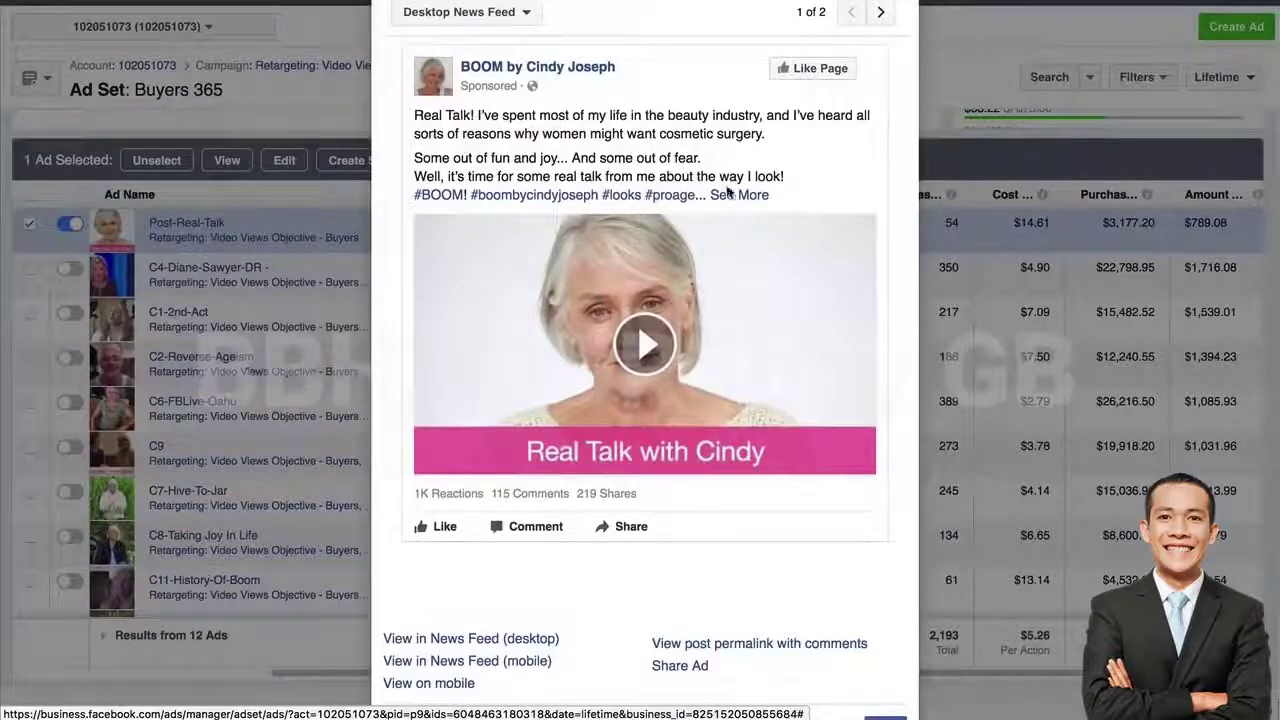
scroll(728, 192, "down", 1)
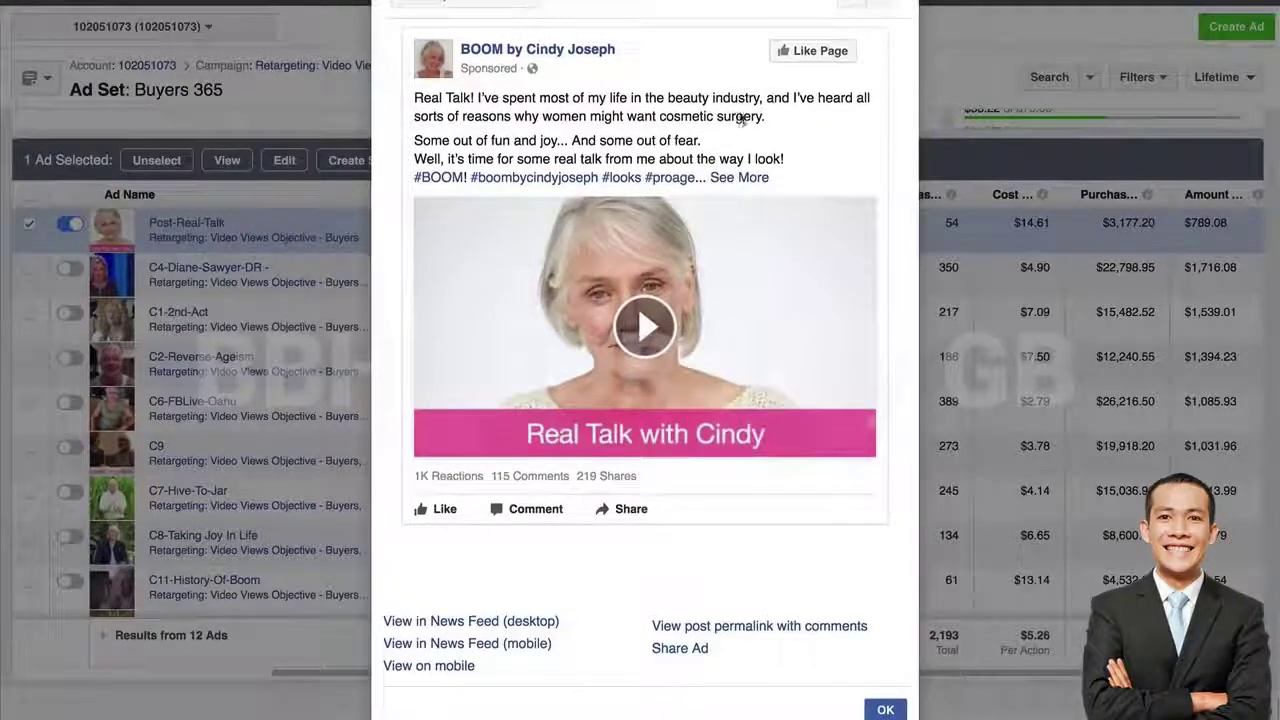
scroll(645, 260, "down", 1)
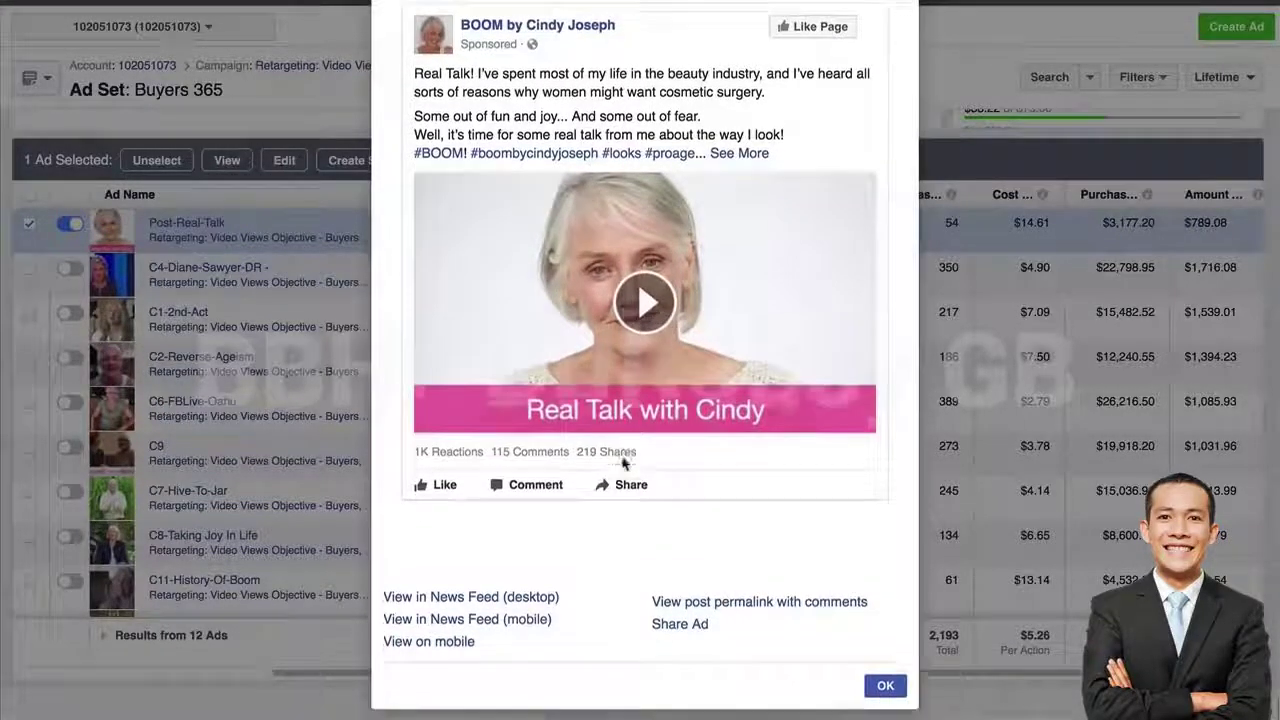
scroll(645, 290, "down", 1)
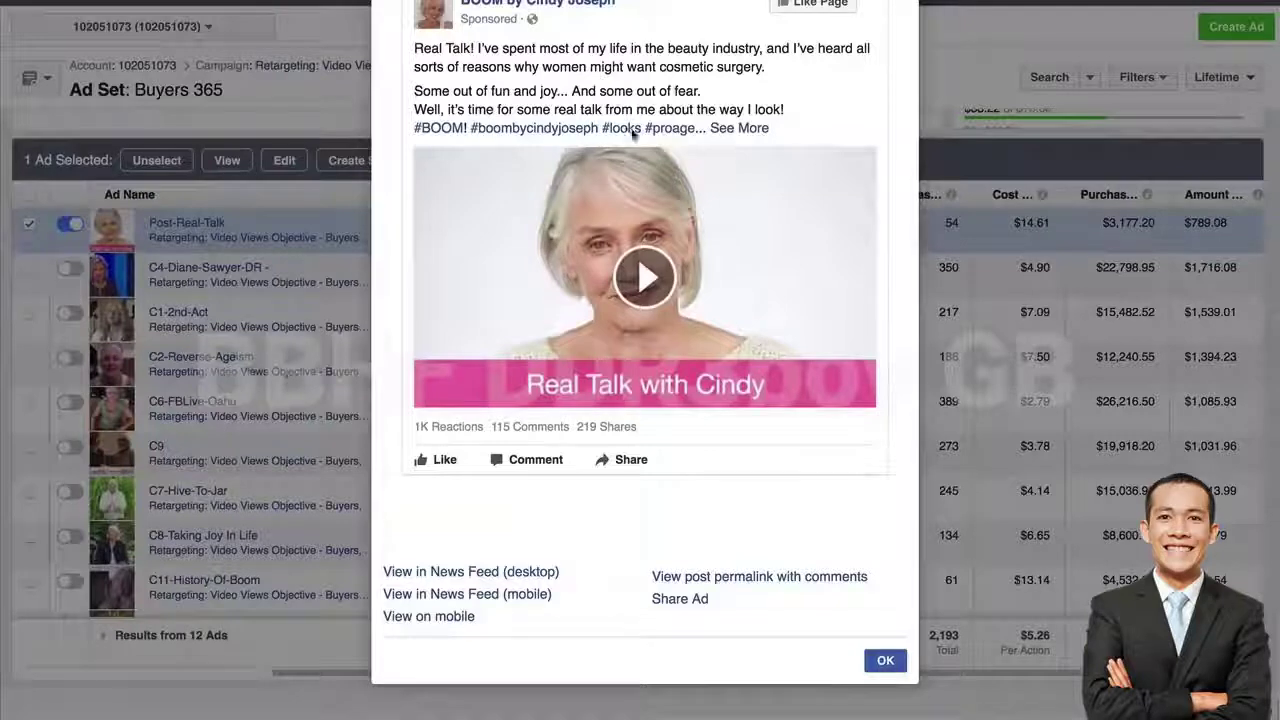
Step: View the original Real Talk post page, with its 105K views and comments
left_click(693, 578)
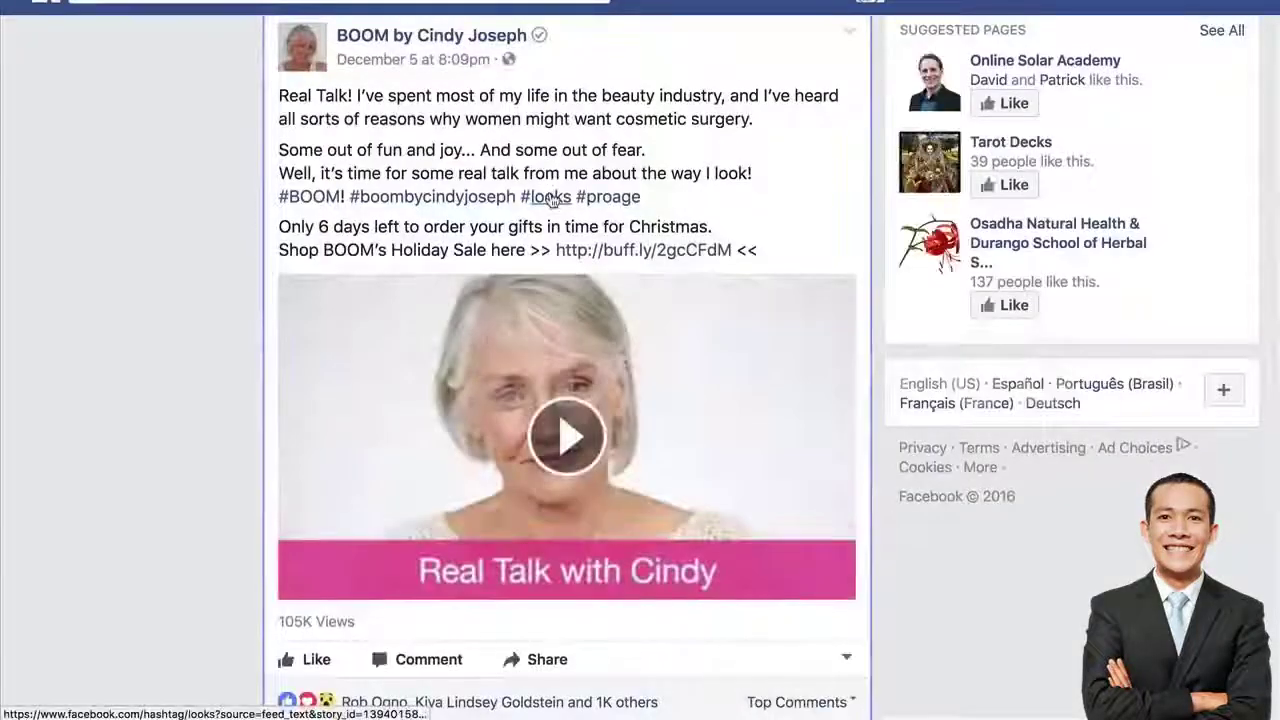
scroll(624, 342, "down", 3)
scroll(624, 342, "up", 3)
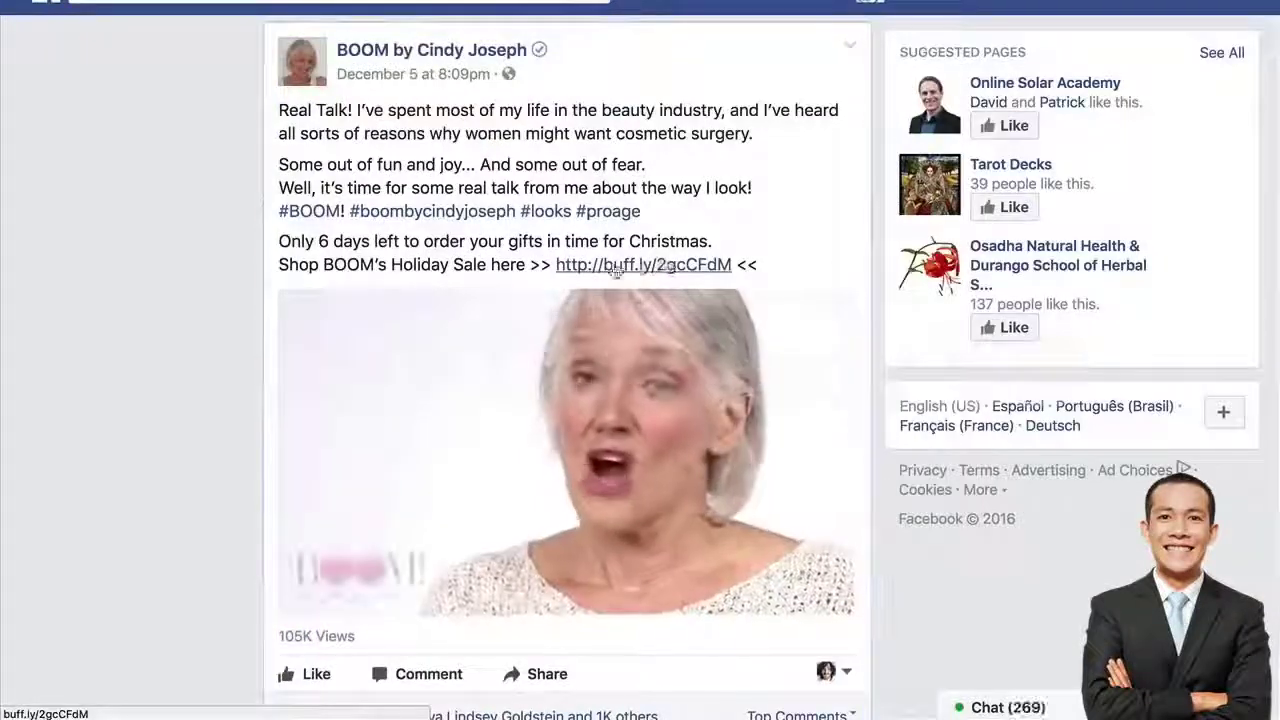
scroll(501, 245, "down", 3)
scroll(501, 245, "up", 3)
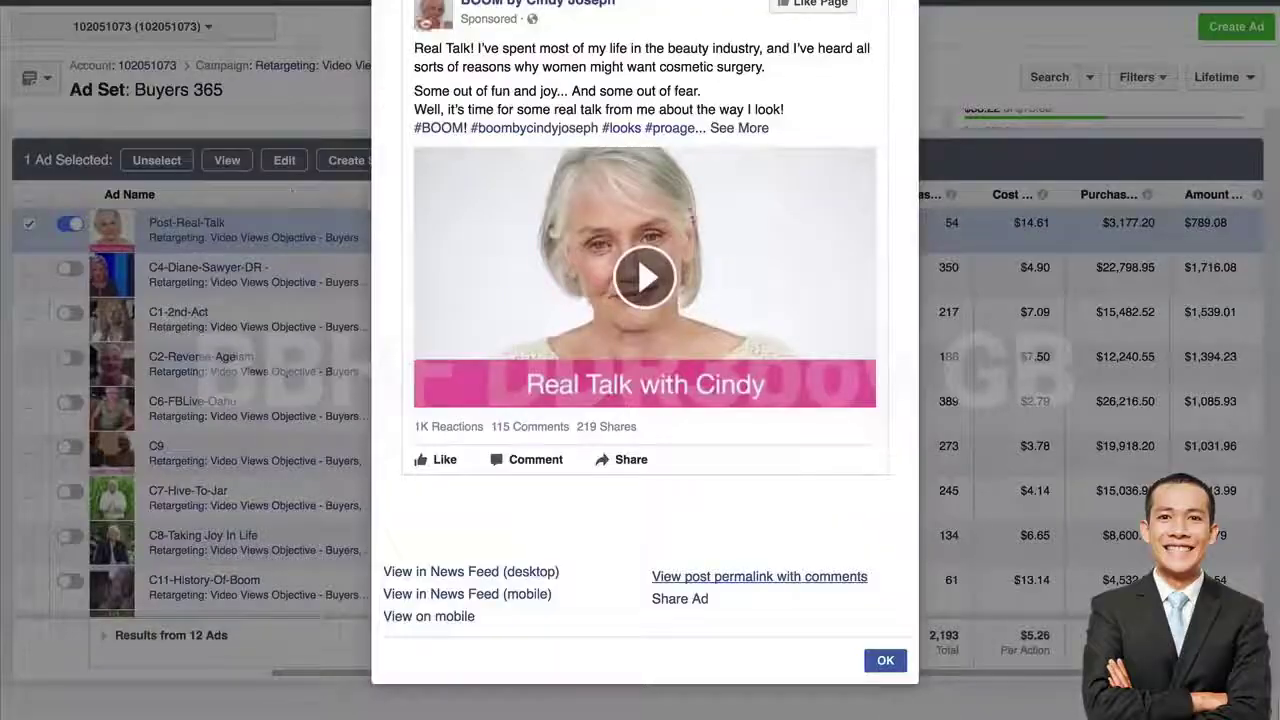
Step: Preview the C2-Reverse-Ageism ad's '60 Year Old Super Model' video, then close it and deselect the ad
left_click(885, 660)
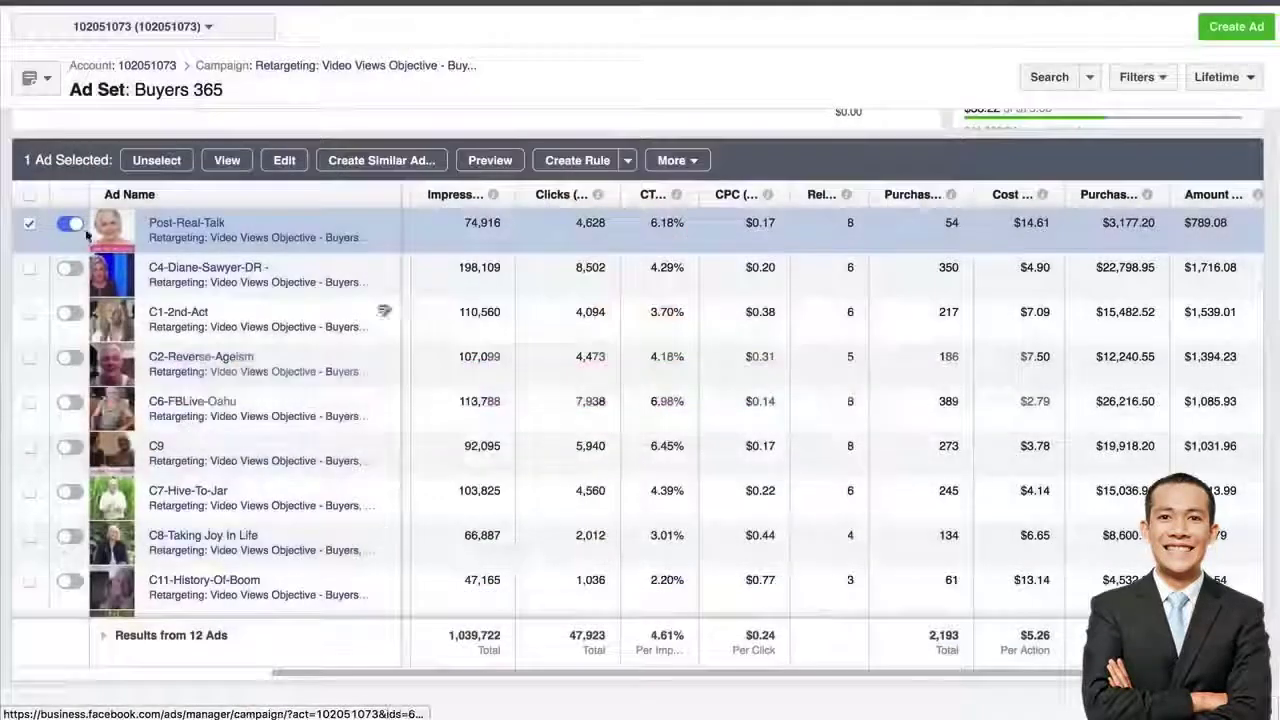
left_click(29, 357)
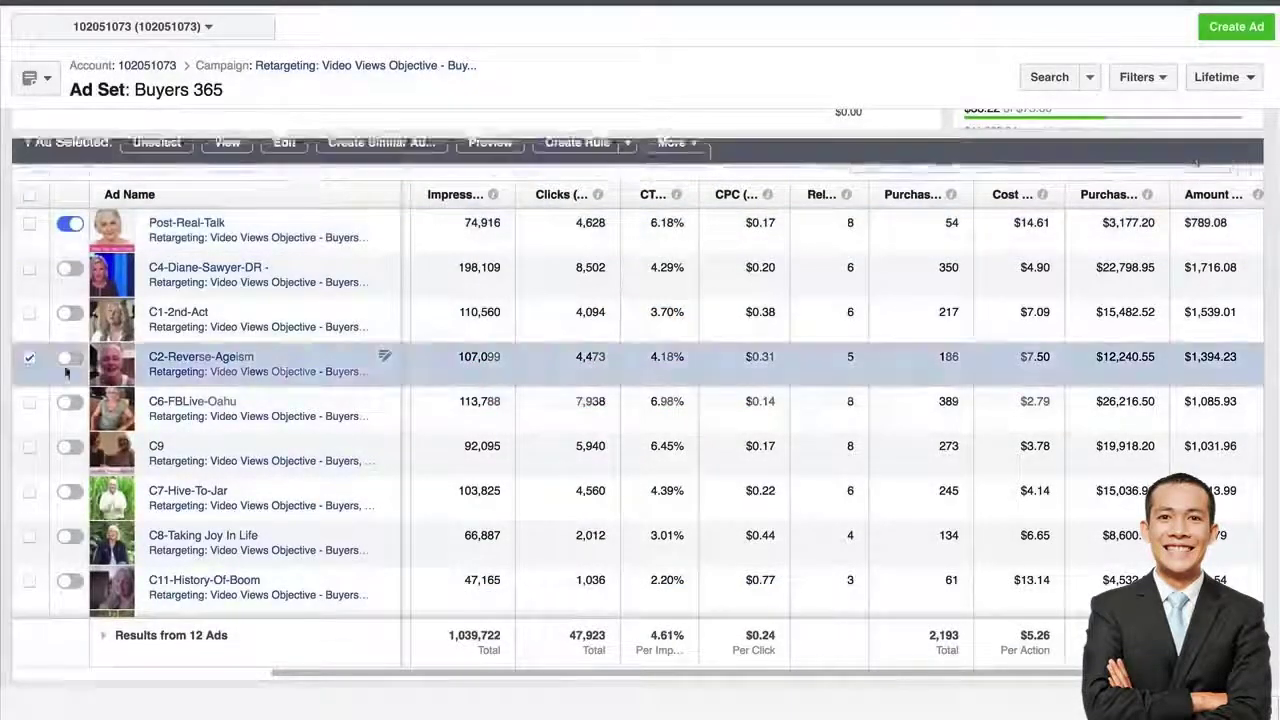
left_click(480, 165)
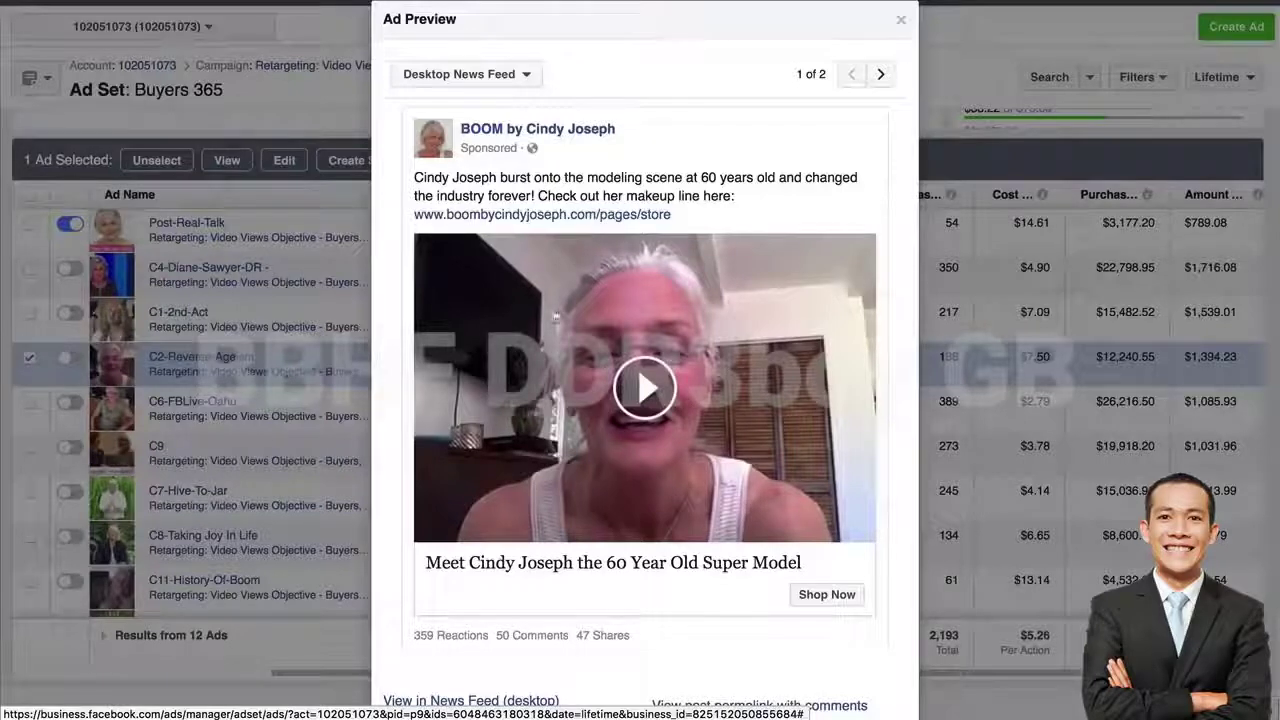
scroll(766, 446, "down", 5)
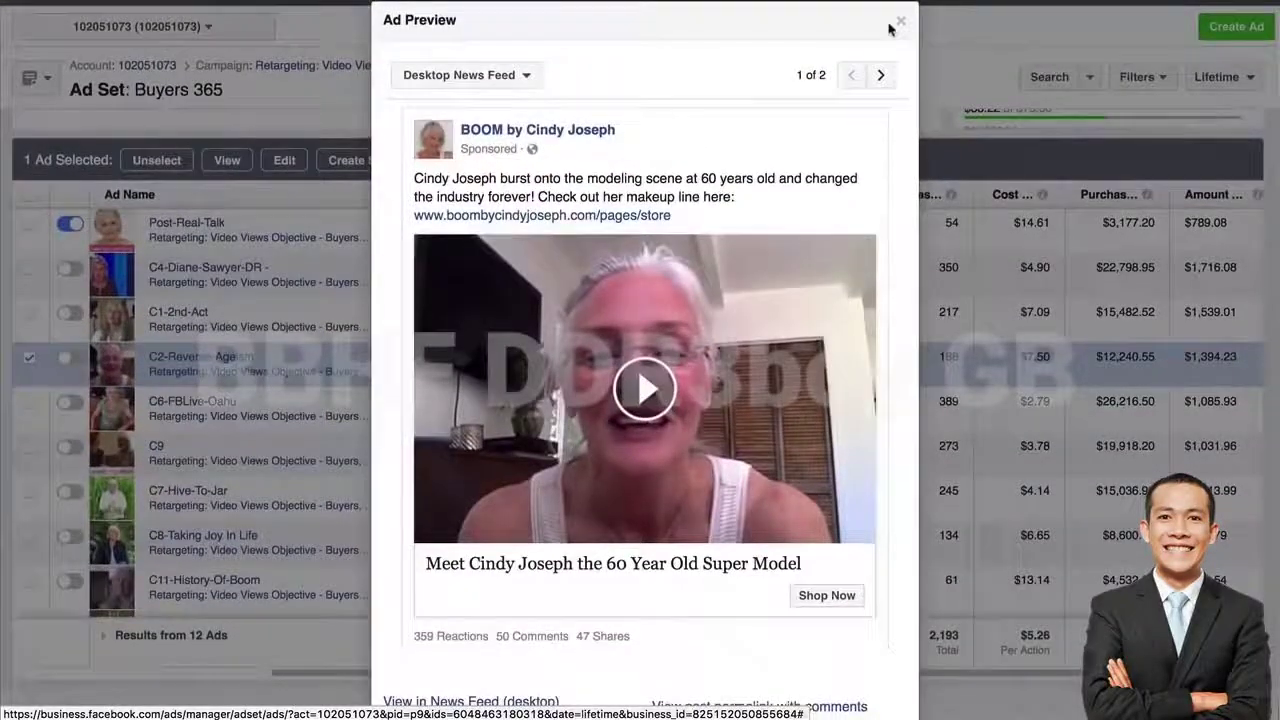
left_click(899, 21)
left_click(33, 364)
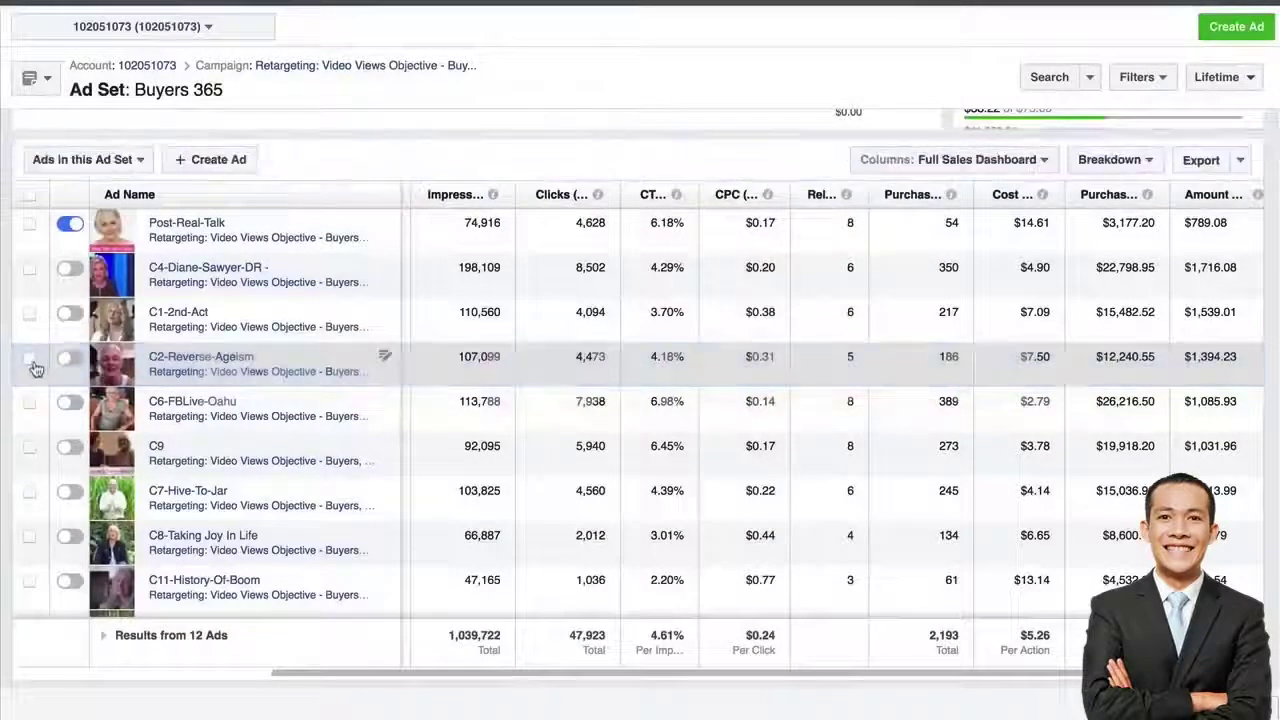
left_click(40, 491)
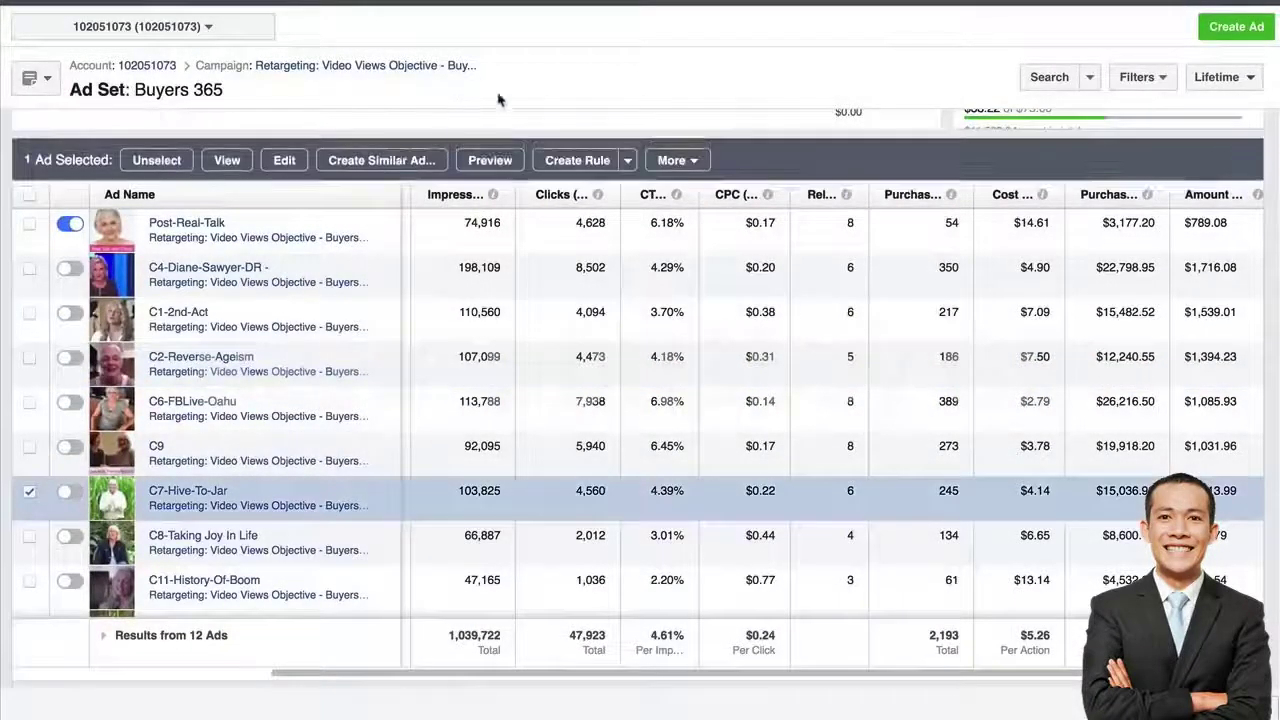
left_click(497, 160)
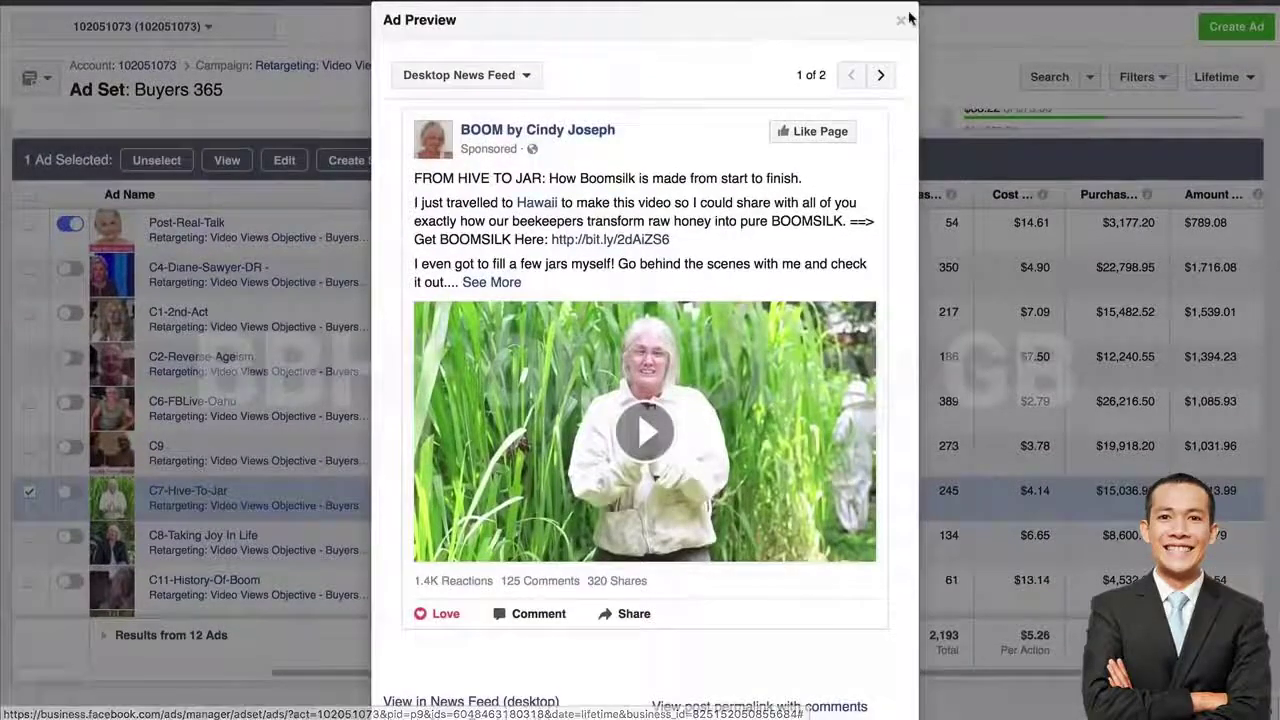
left_click(897, 22)
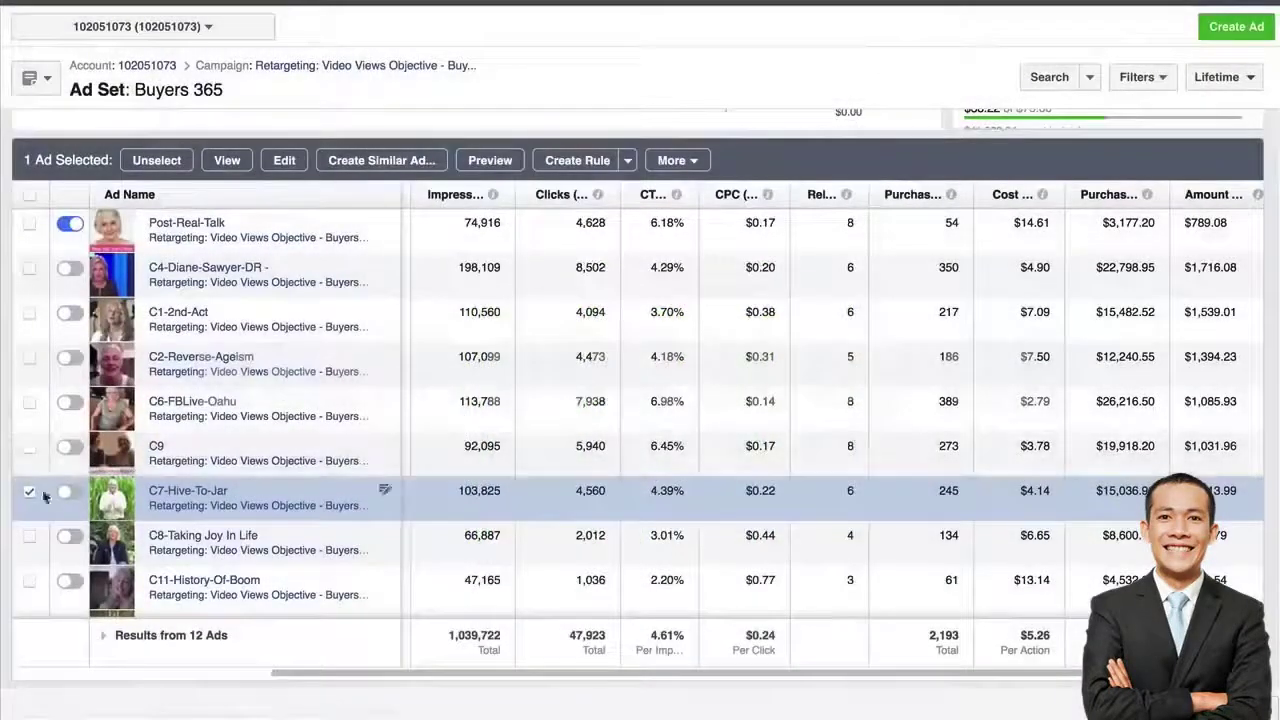
left_click(28, 495)
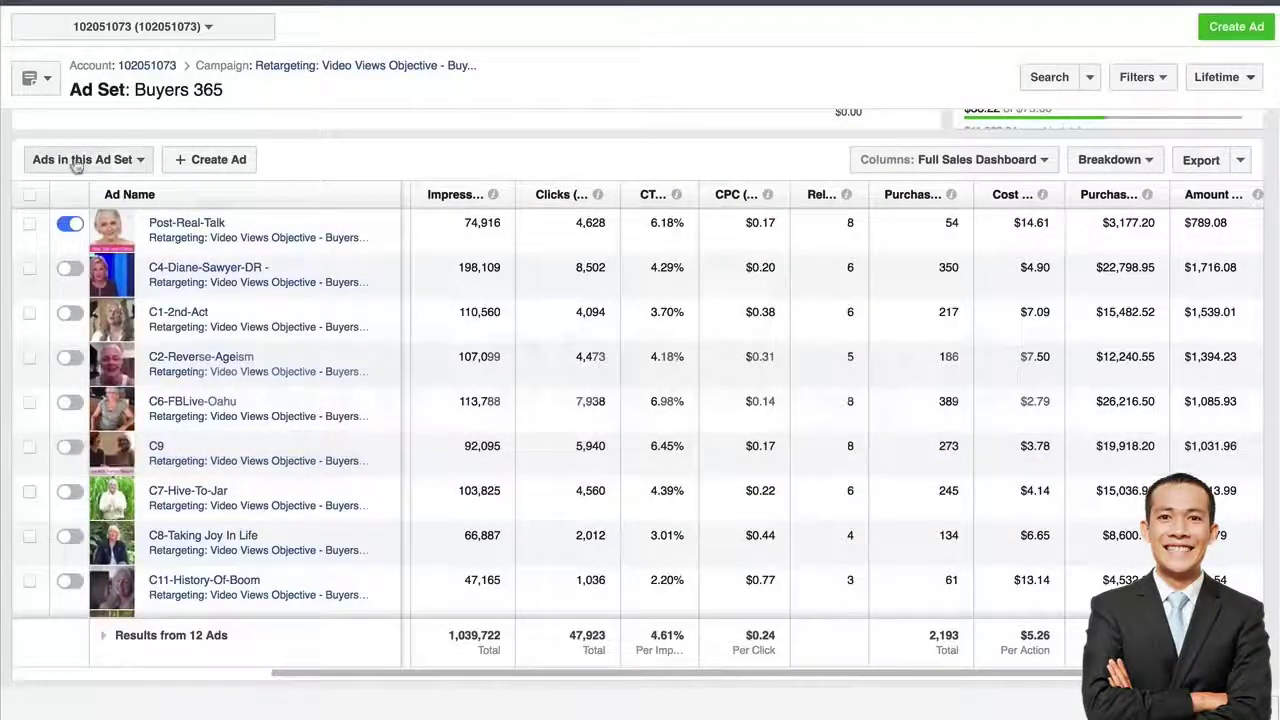
scroll(149, 126, "up", 2)
scroll(178, 263, "up", 2)
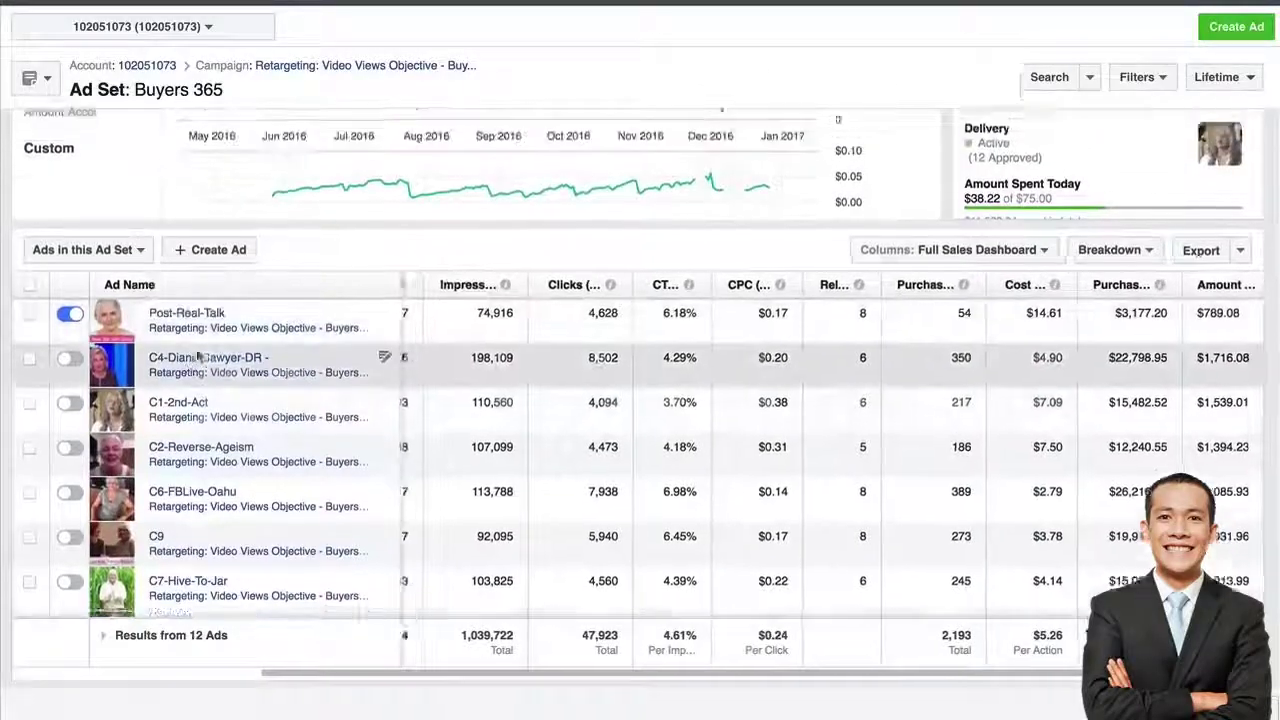
scroll(197, 355, "down", 5)
scroll(197, 355, "down", 1)
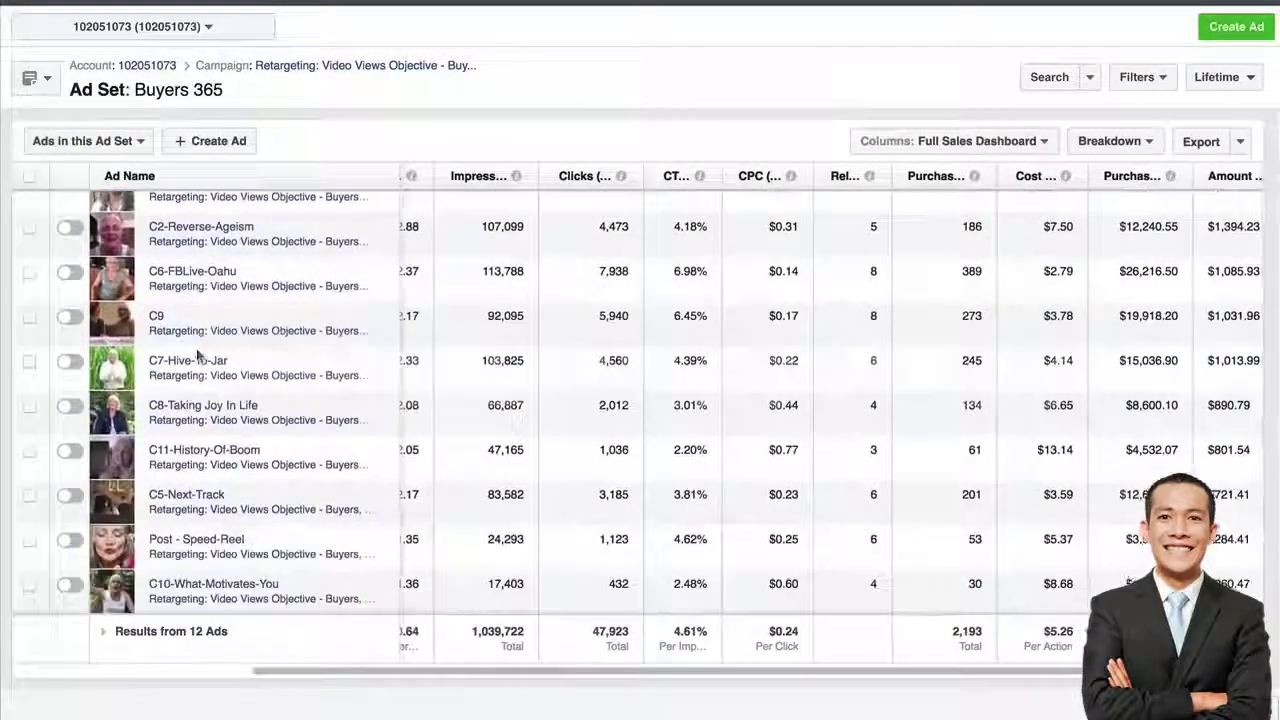
scroll(197, 355, "up", 5)
scroll(197, 355, "down", 7)
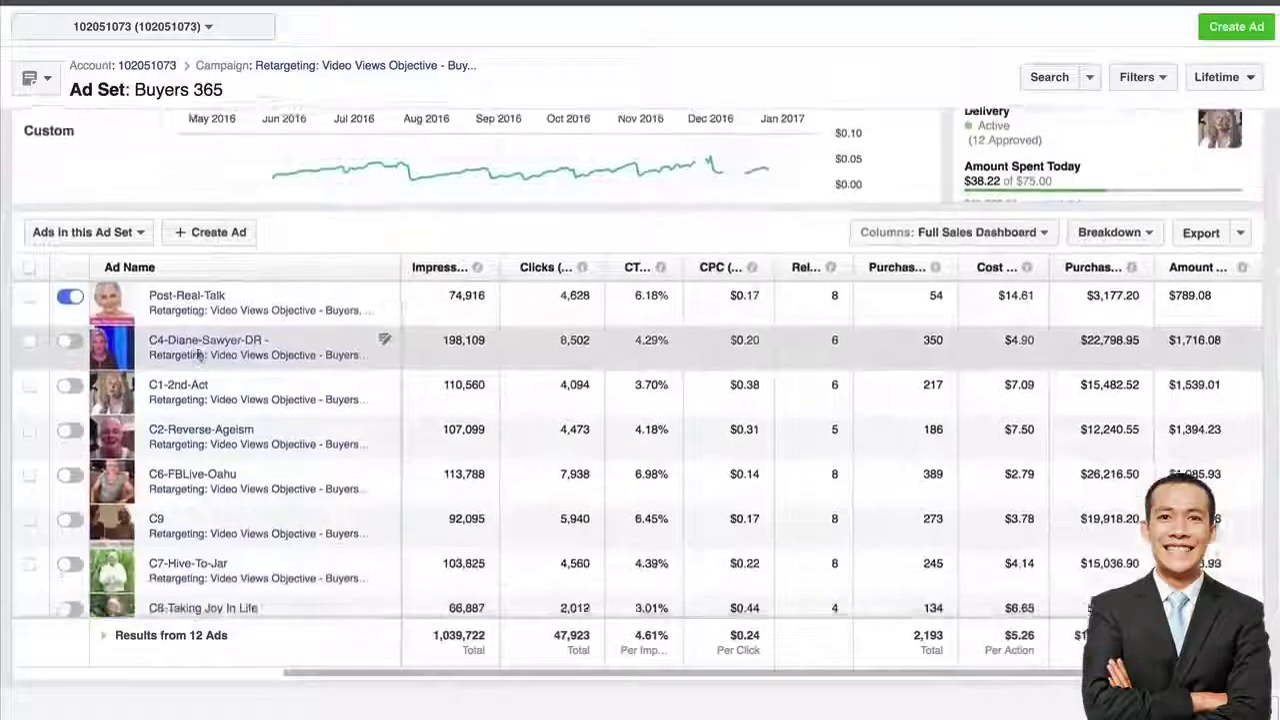
scroll(197, 355, "left", 1)
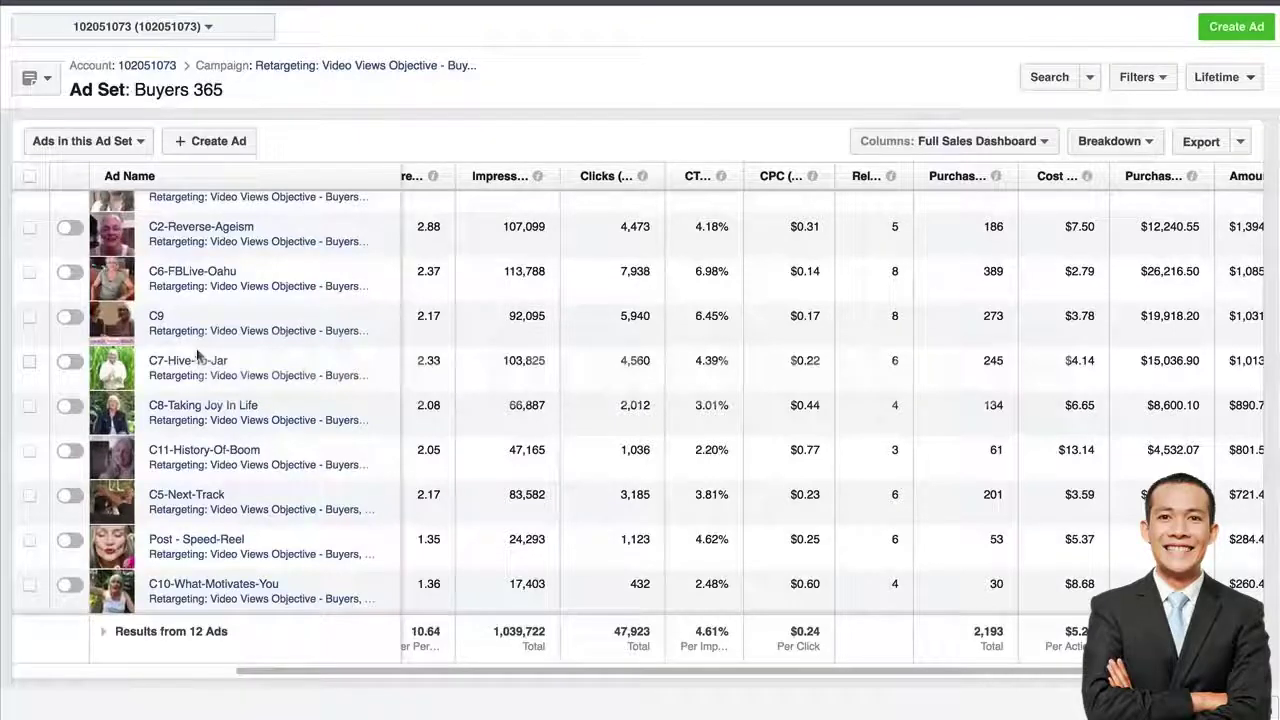
scroll(157, 325, "right", 1)
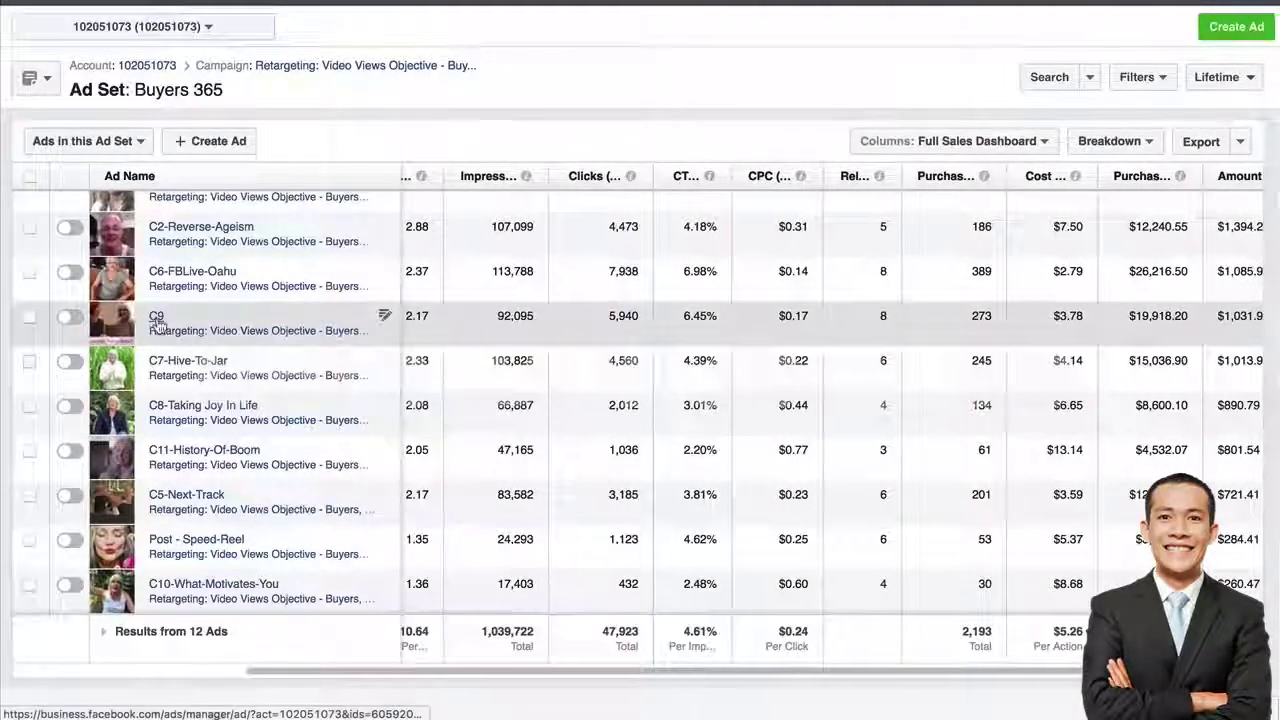
scroll(157, 325, "up", 4)
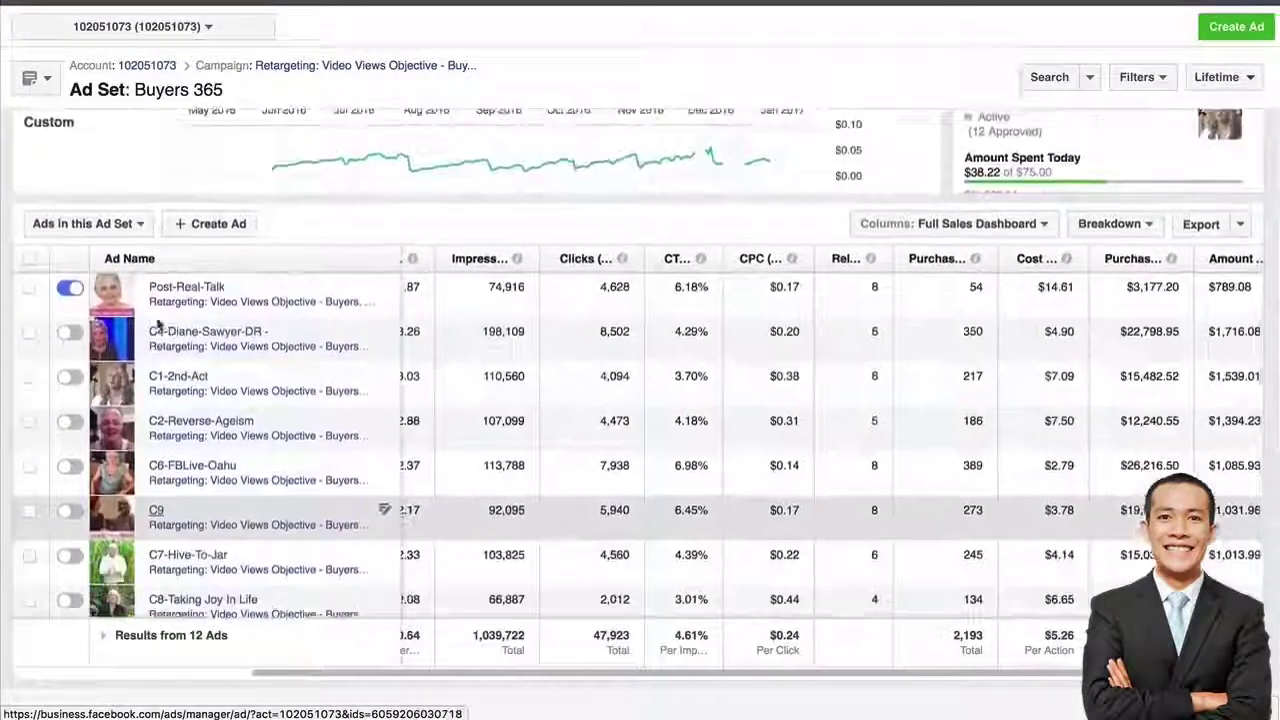
scroll(157, 325, "down", 4)
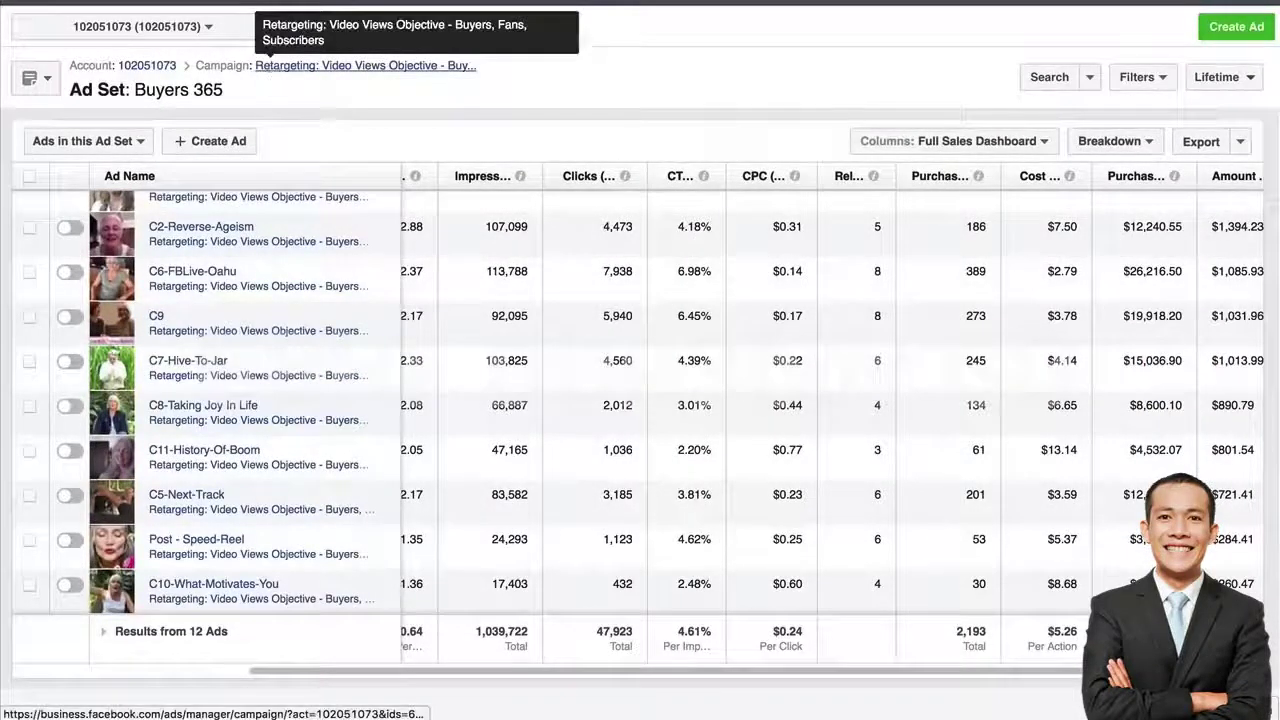
Step: Return to the retargeting campaign, view its three ad sets, and open the Fans ad set
left_click(330, 65)
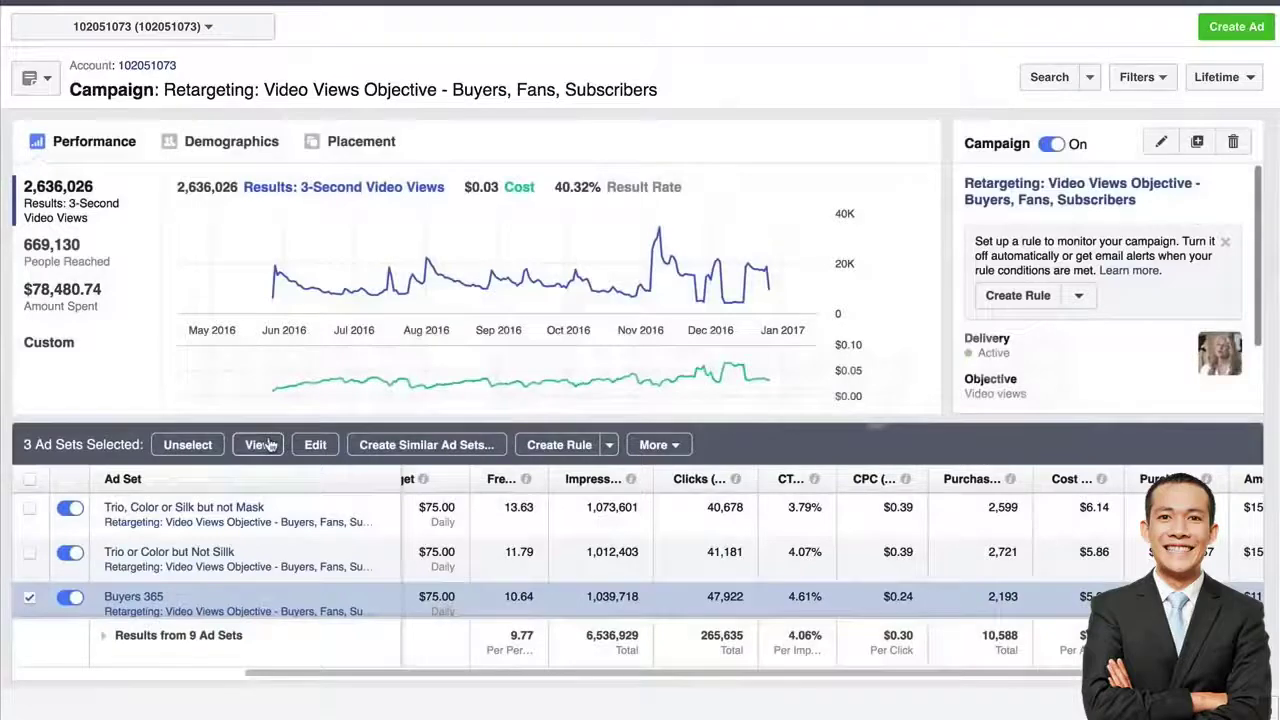
left_click(262, 444)
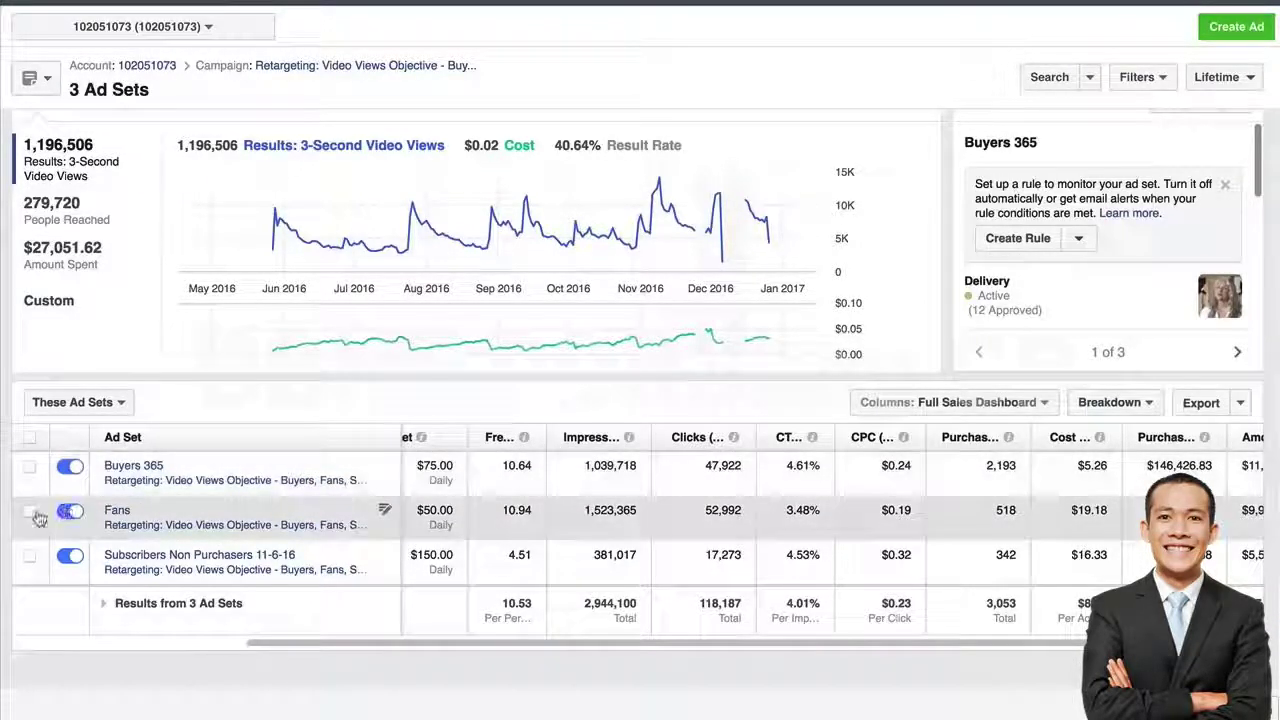
left_click(117, 512)
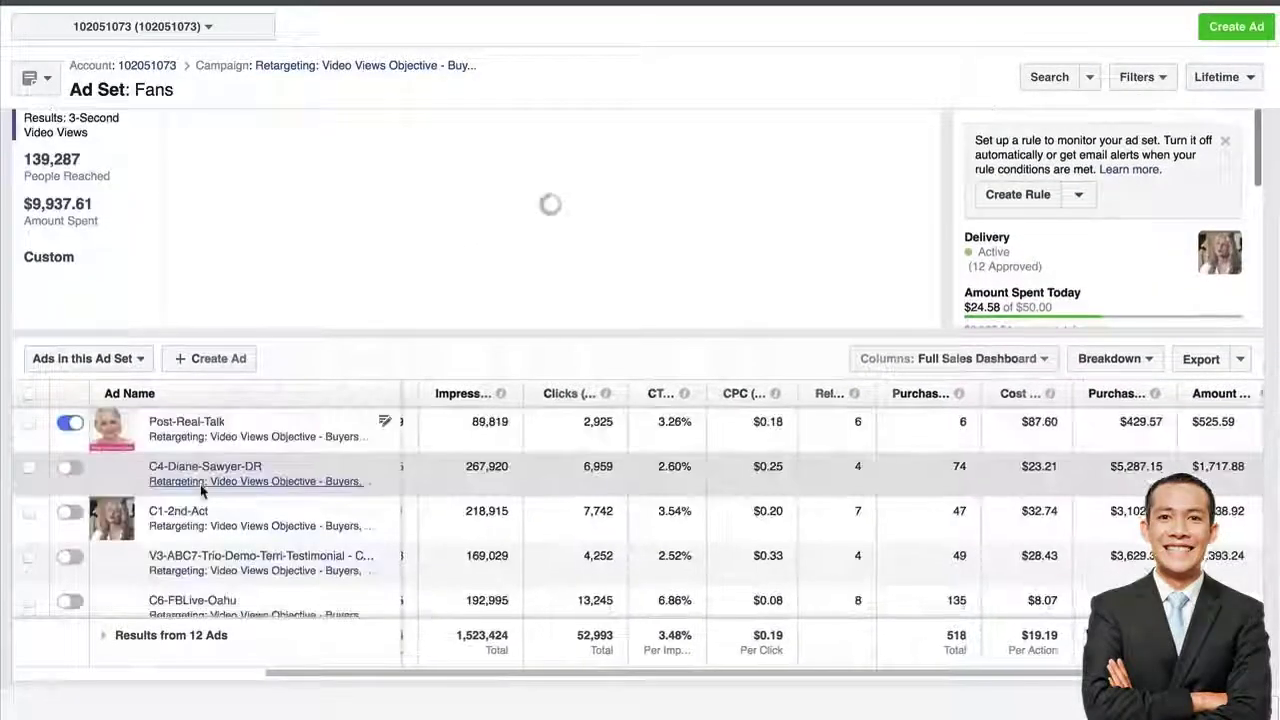
Step: Scroll the three ad sets list to compare Fans and Subscribers Non Purchasers 11-6-16 results
scroll(200, 490, "down", 6)
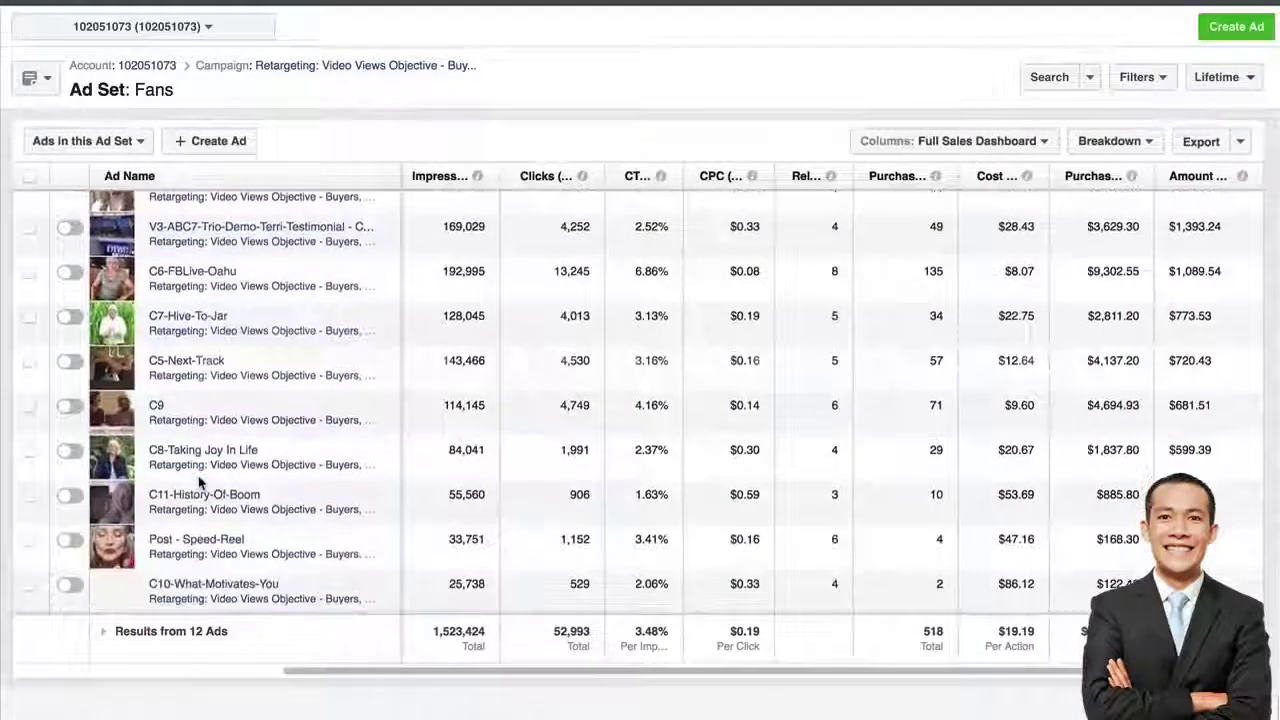
scroll(200, 483, "up", 10)
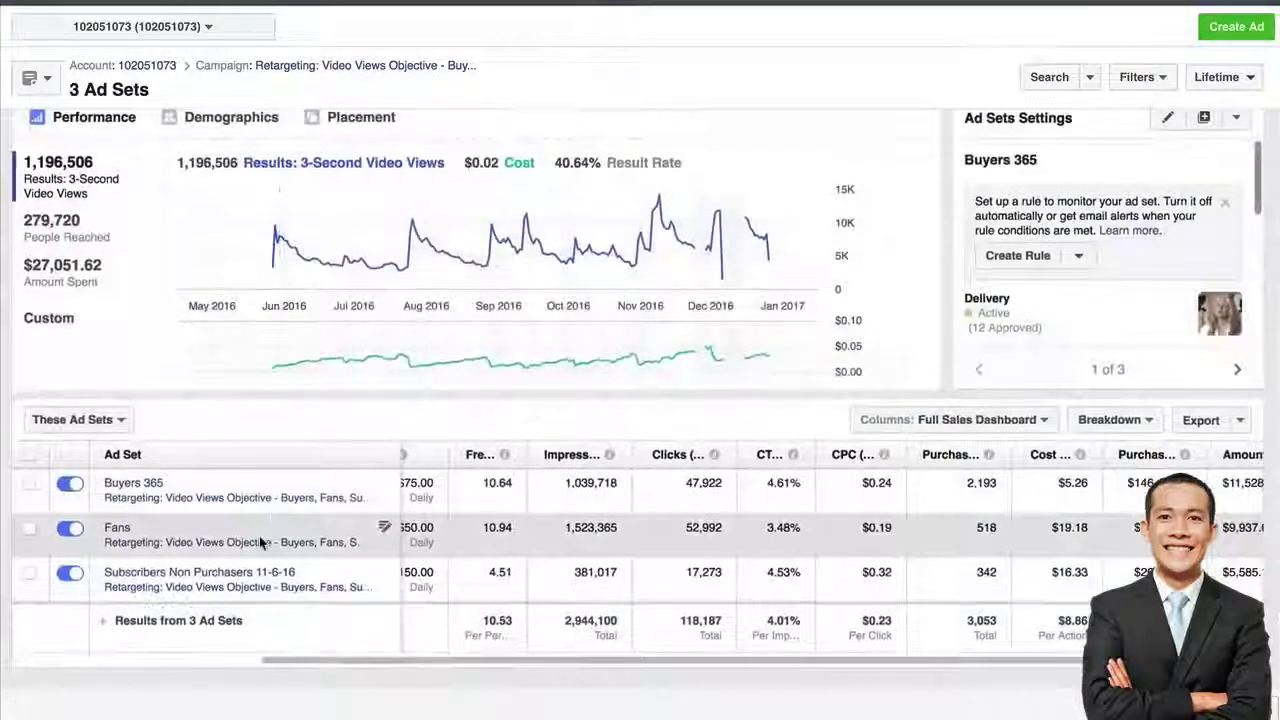
scroll(259, 536, "down", 1)
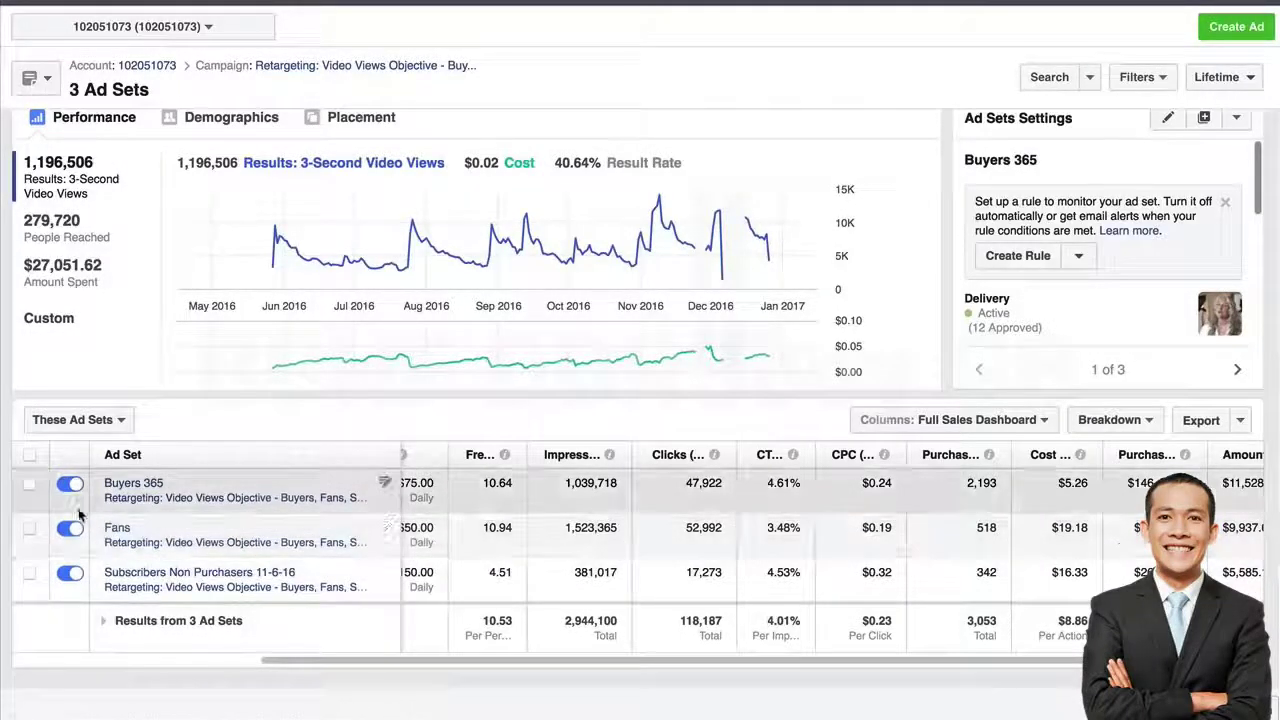
scroll(1090, 515, "right", 1)
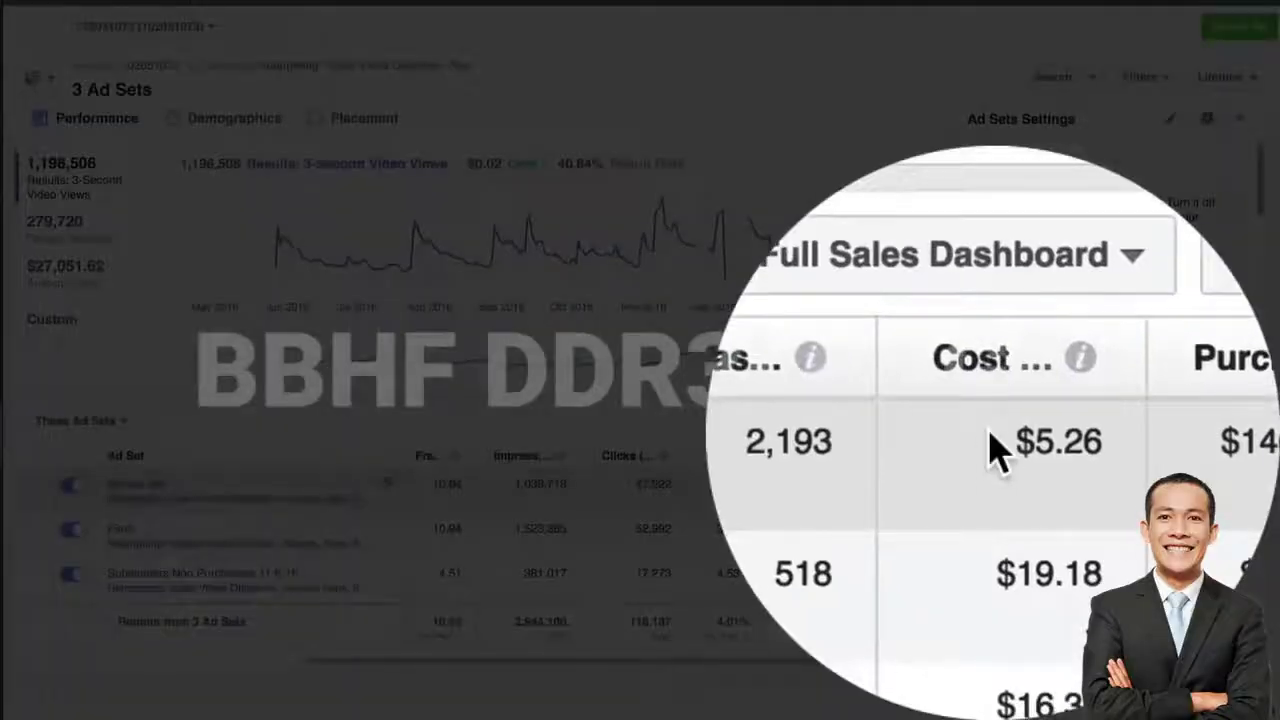
left_click_drag(1001, 484, 1034, 482)
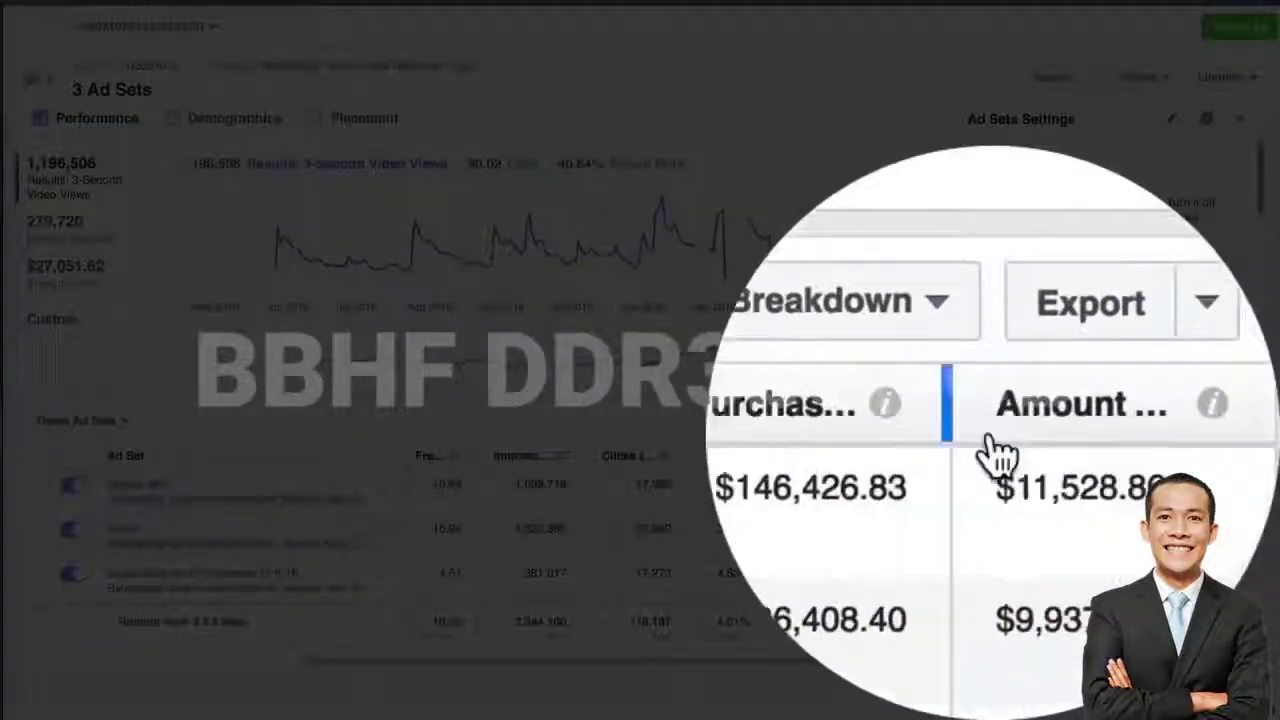
left_click_drag(986, 443, 1106, 429)
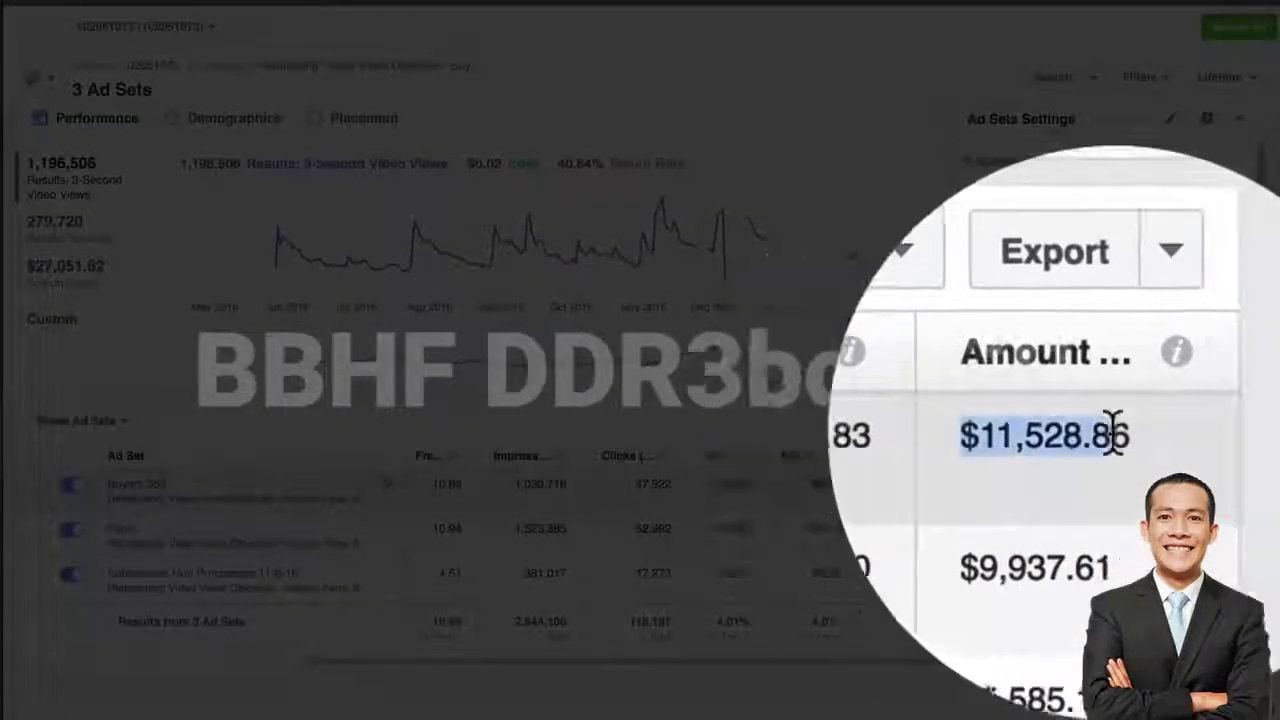
left_click_drag(992, 445, 990, 425)
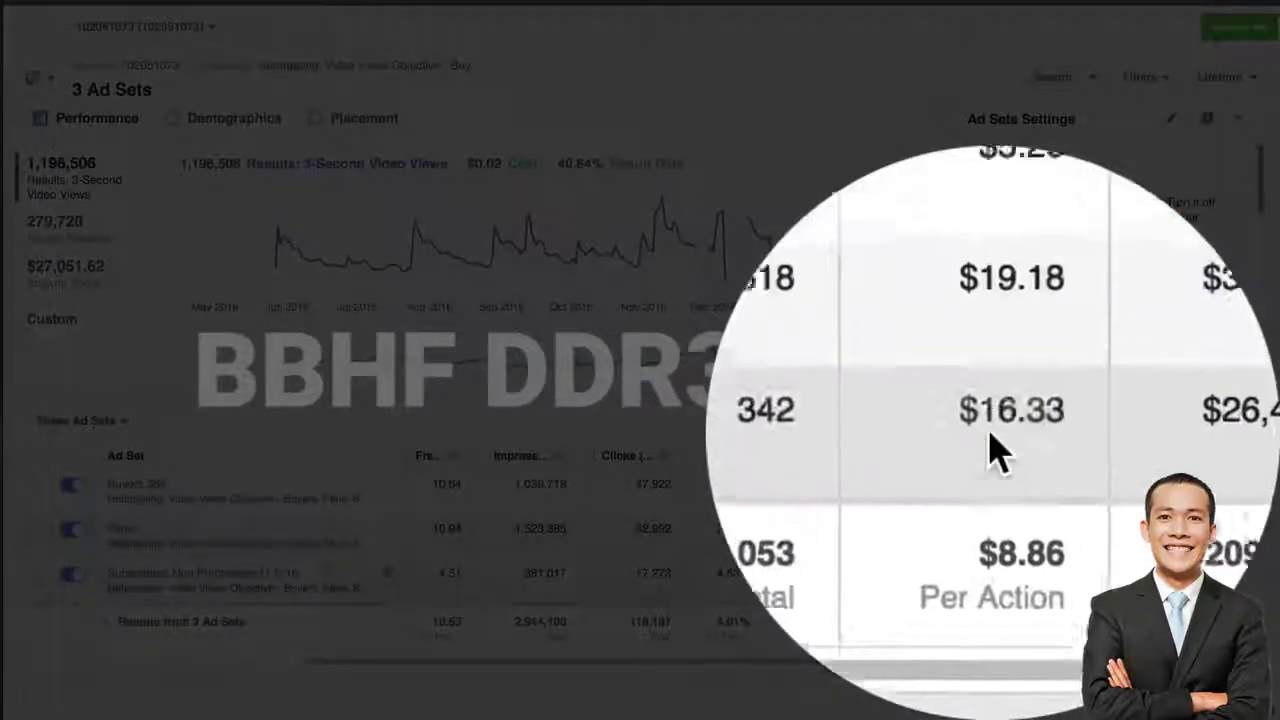
double_click(990, 438)
left_click_drag(989, 423, 990, 425)
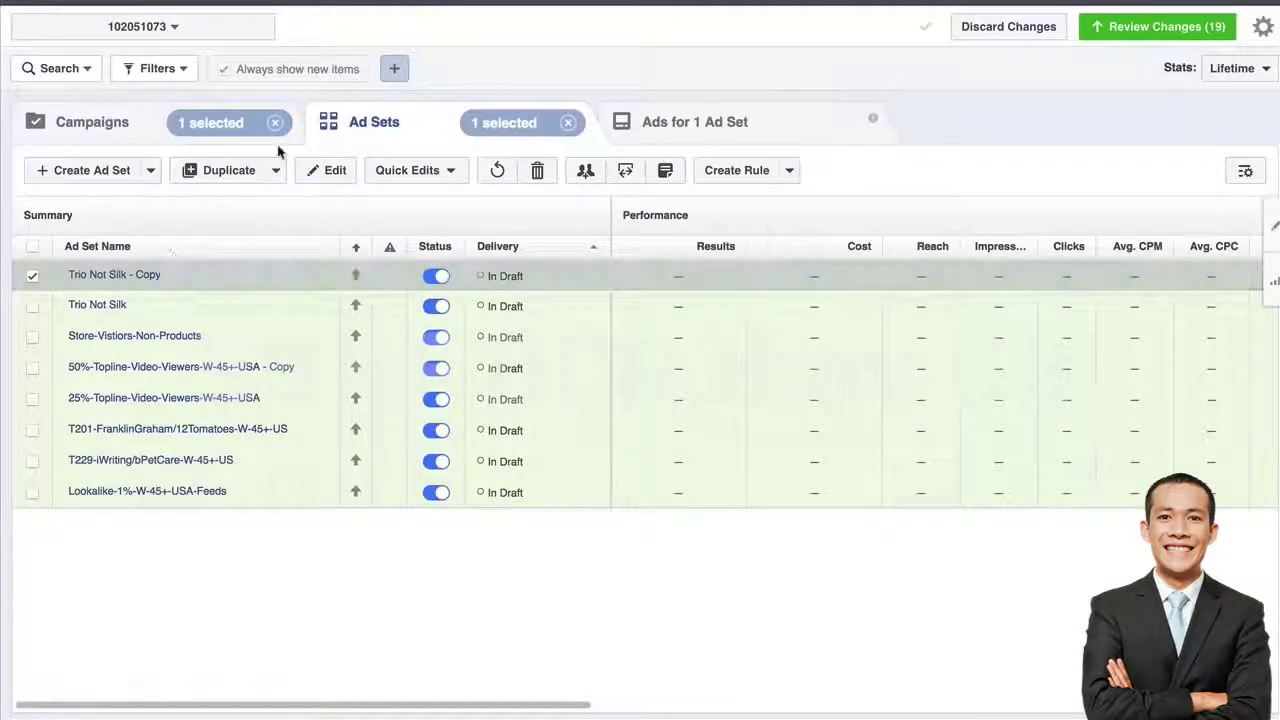
Step: Duplicate the Trio Not Silk - Copy ad set once within the same campaign
left_click(225, 122)
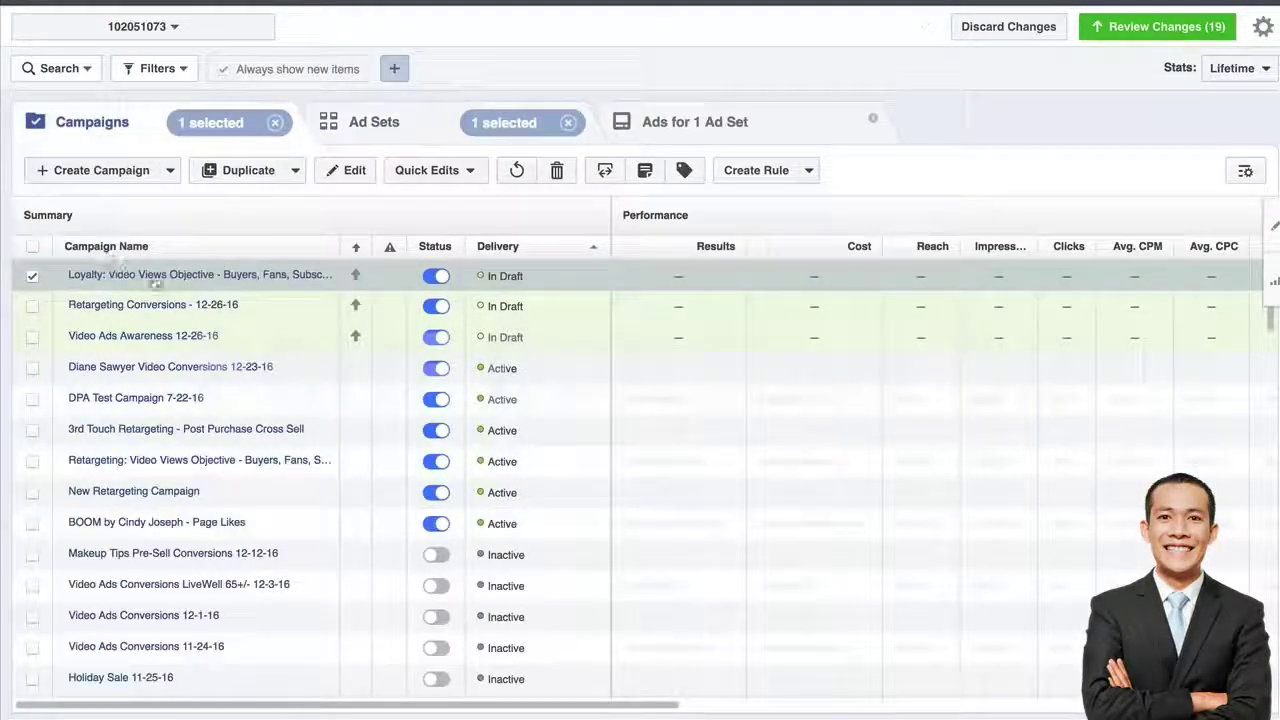
left_click(362, 123)
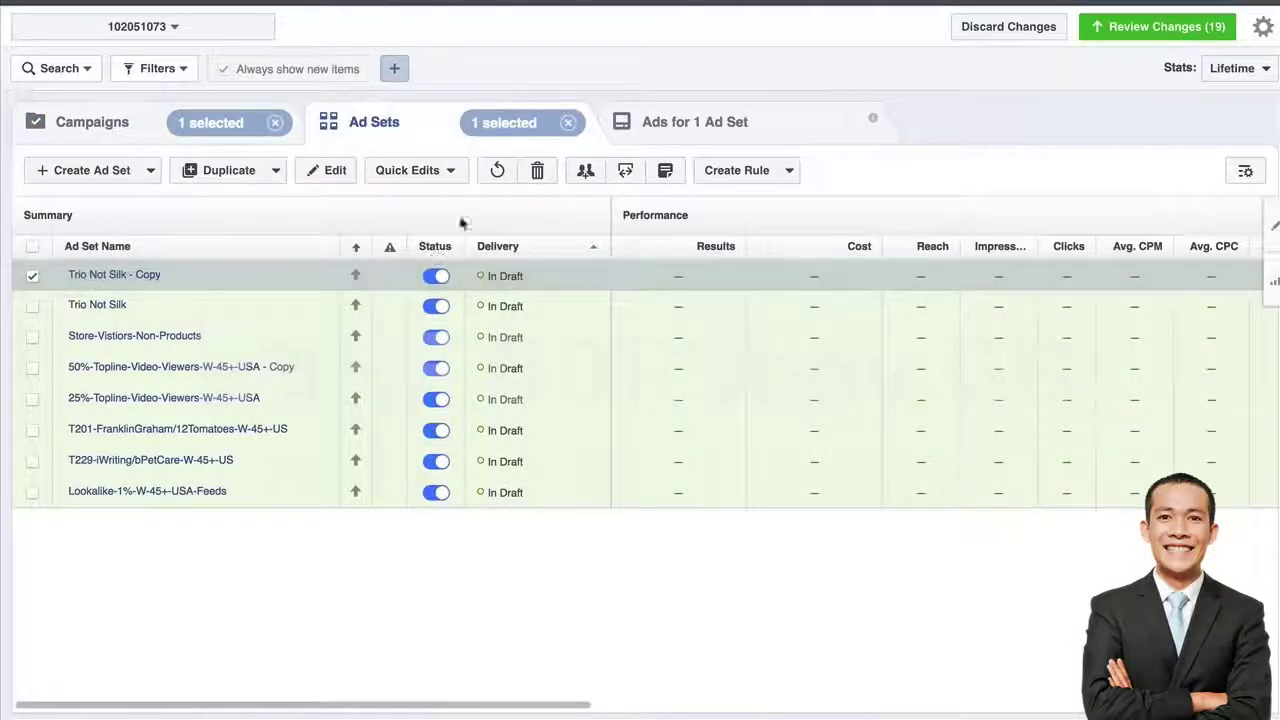
left_click(216, 170)
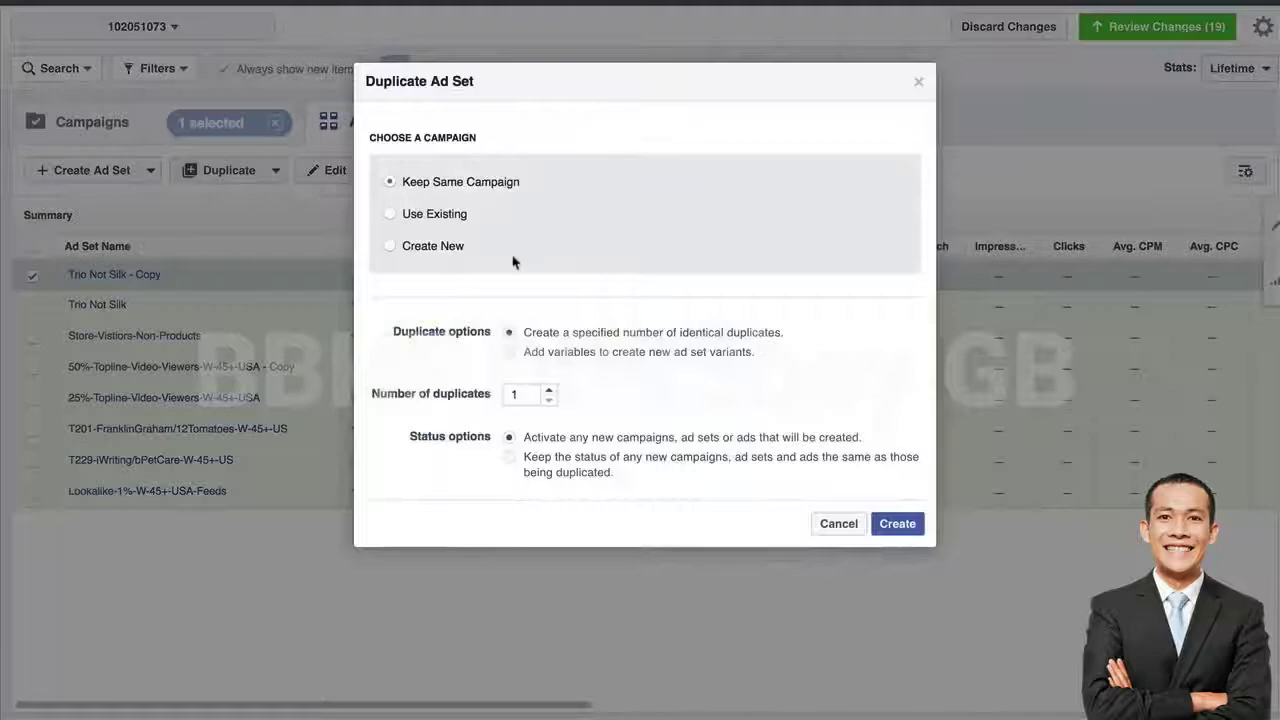
left_click(900, 523)
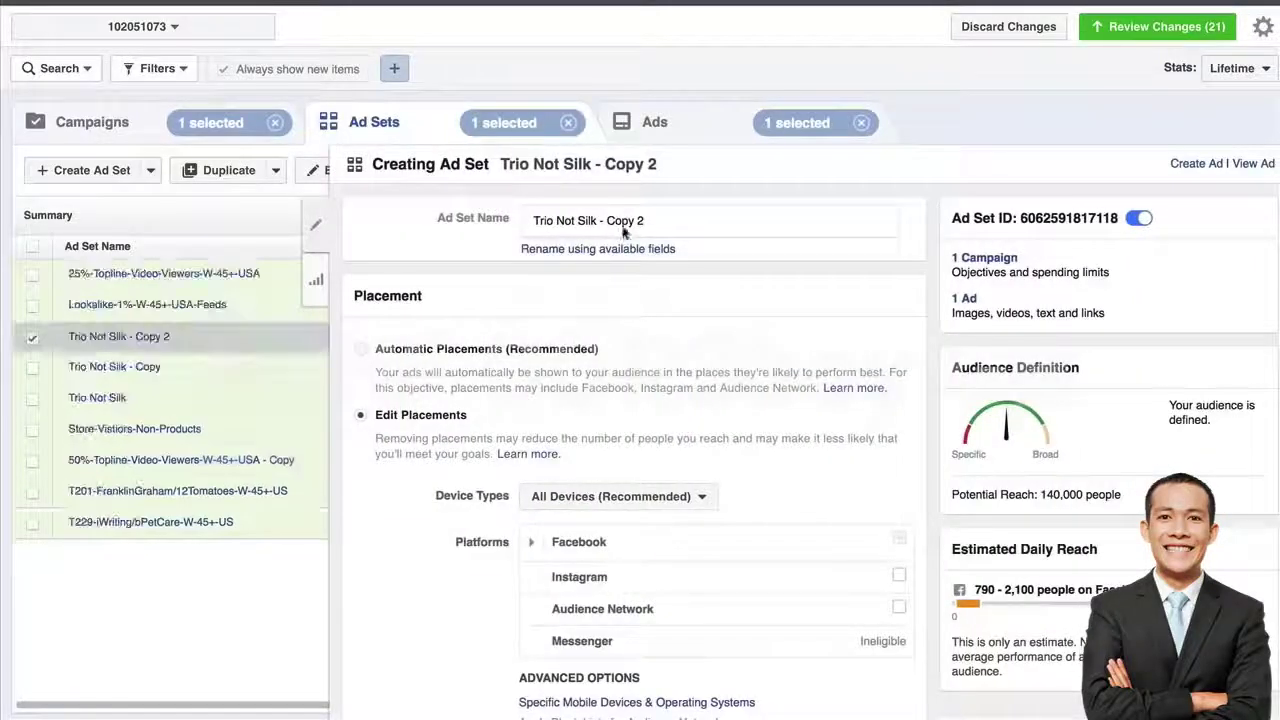
Step: Replace the duplicated ad set's name with 'Buyers 364'
left_click(622, 222)
key("ctrl+a")
key("BackSpace")
type("Buyers 3")
type("64")
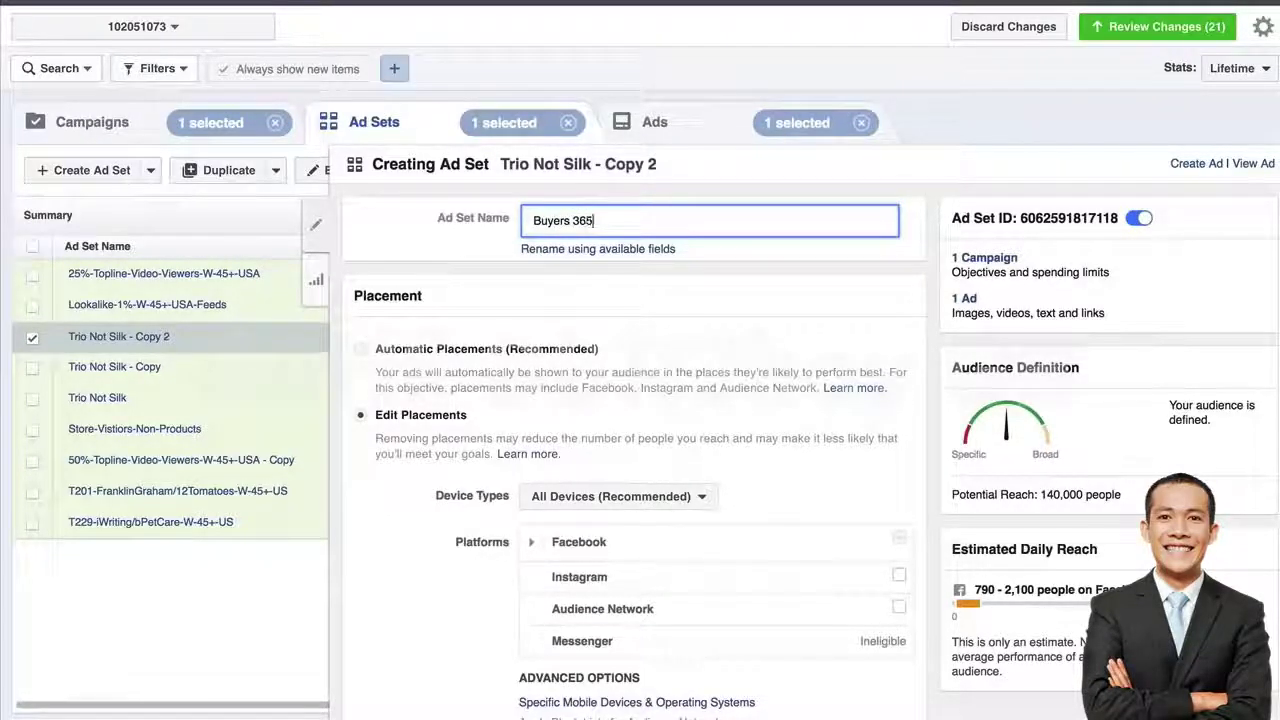
Step: Remove the old Trio or Color and Not Silk custom audience from the ad set
scroll(680, 356, "down", 7)
scroll(720, 340, "up", 2)
scroll(594, 300, "down", 4)
scroll(591, 298, "down", 2)
left_click(883, 306)
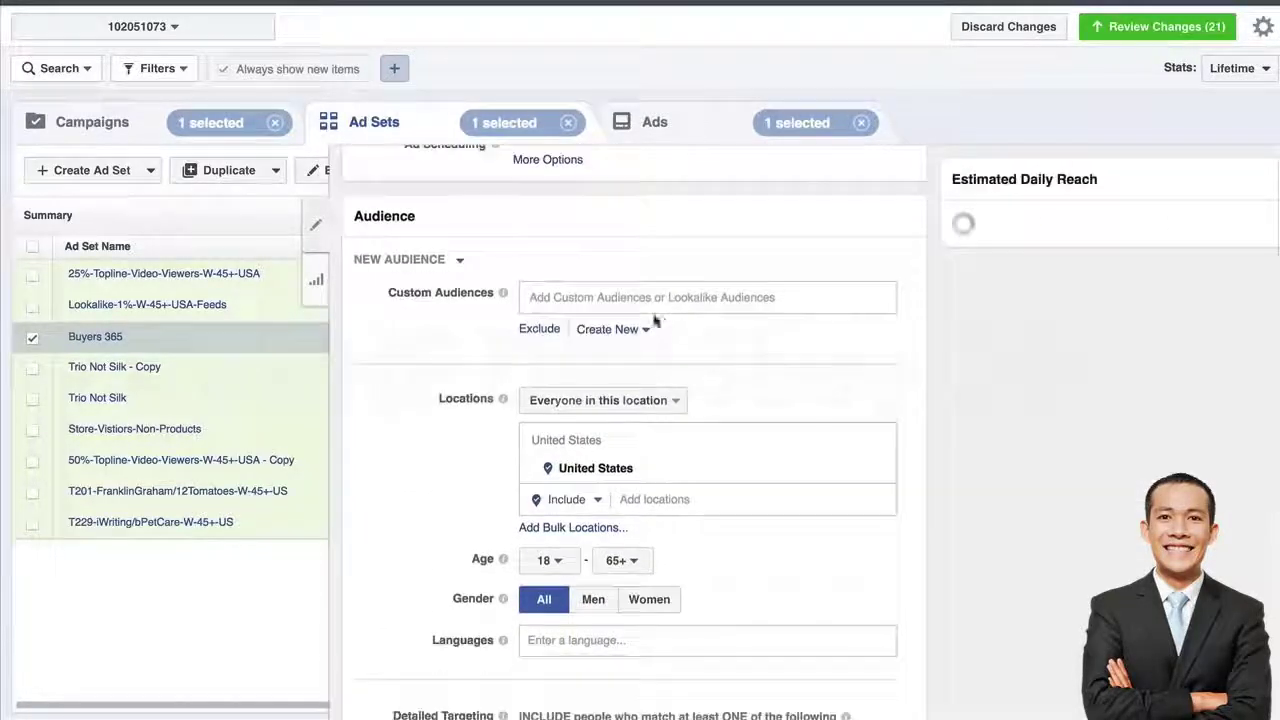
Step: Search 'buyers 365' and add the Buyers 365 - Multiple Fields - 8-9-16 customer list as the audience
left_click(608, 282)
type("buyers")
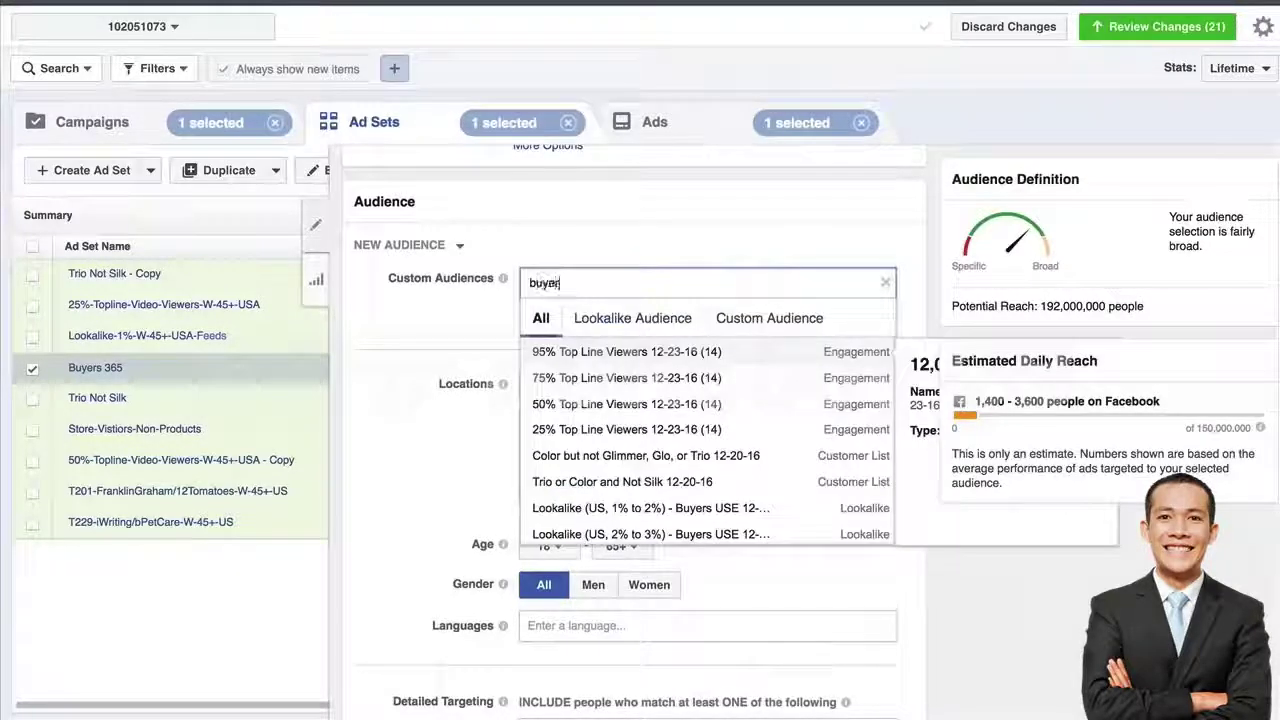
type(" 365")
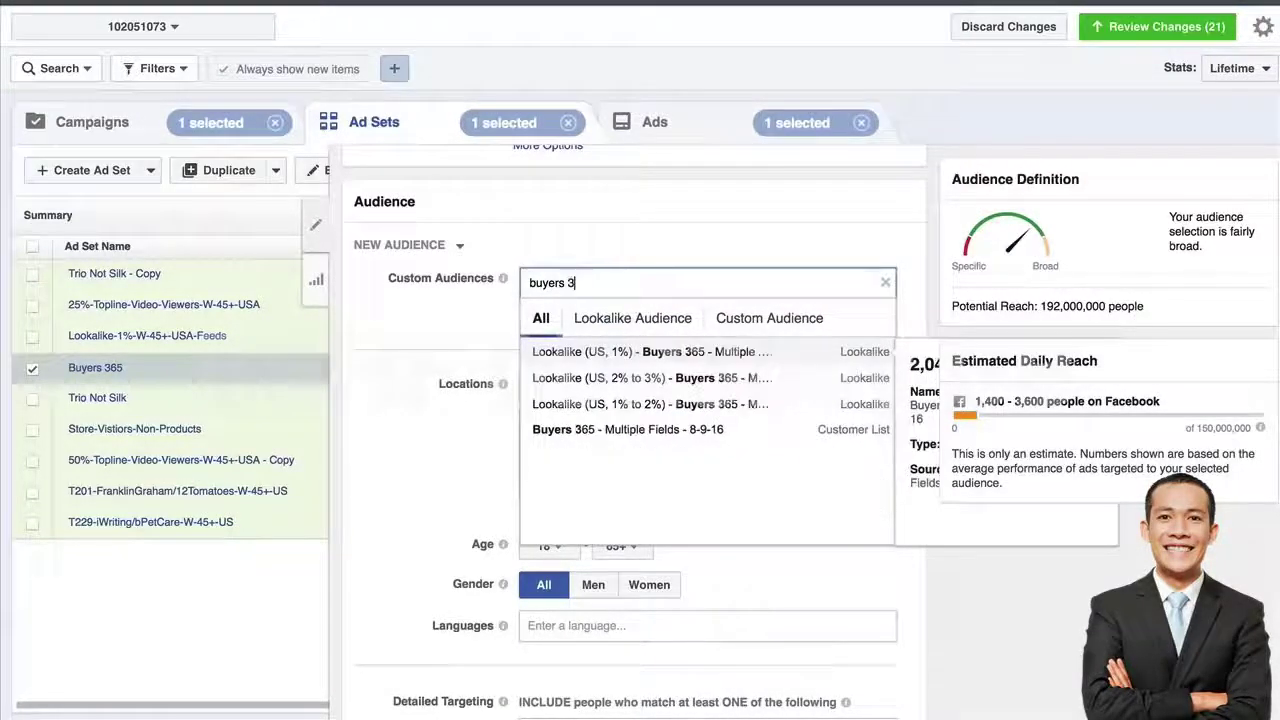
left_click(708, 358)
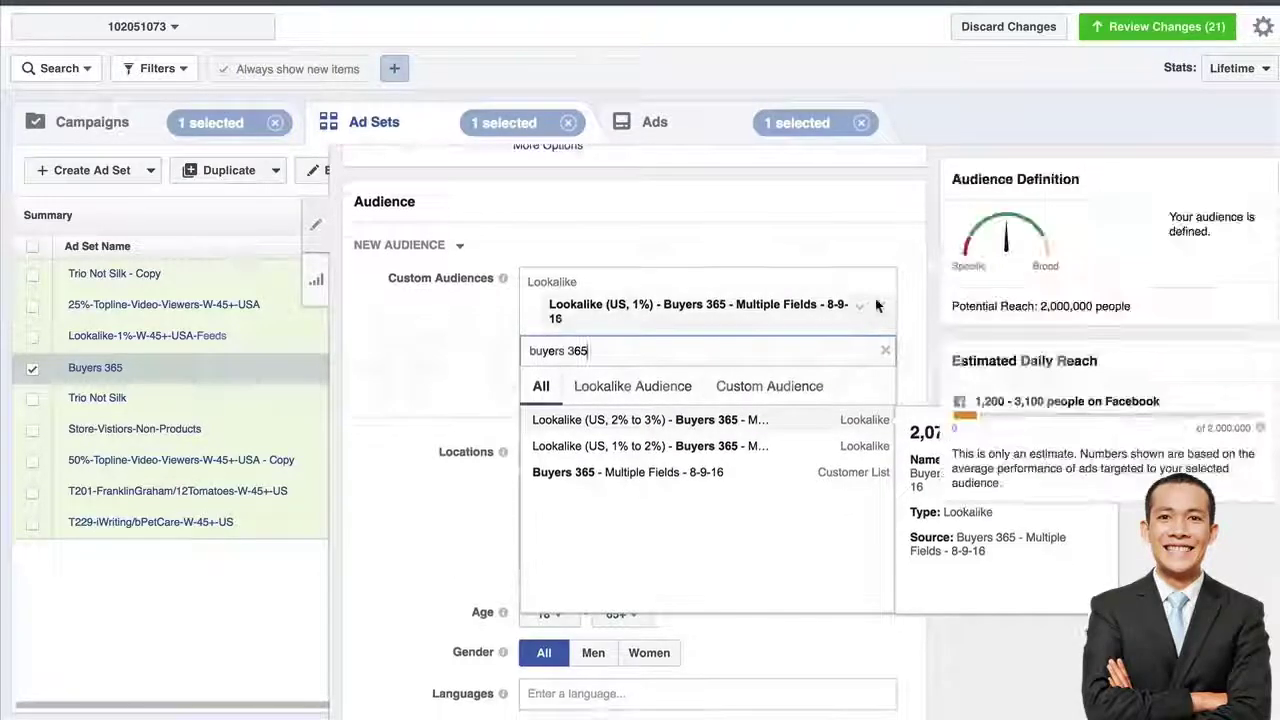
left_click(877, 302)
left_click(877, 305)
left_click(634, 283)
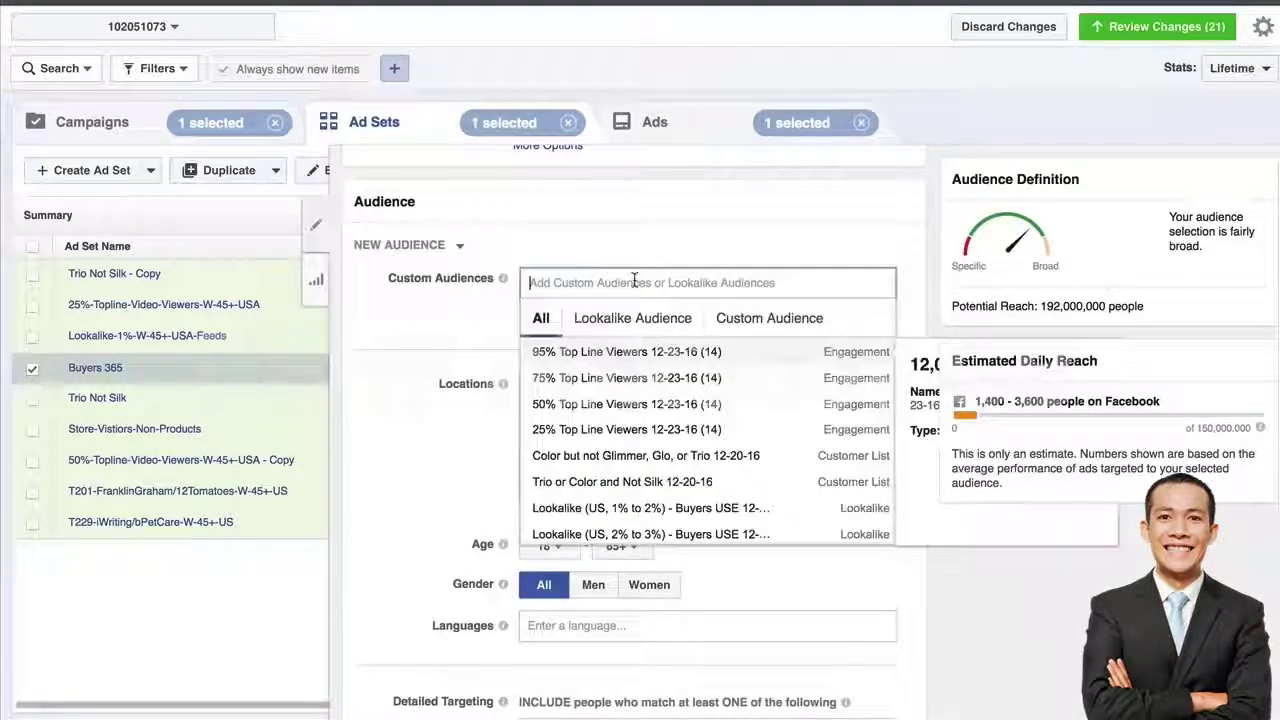
type("buyers 365")
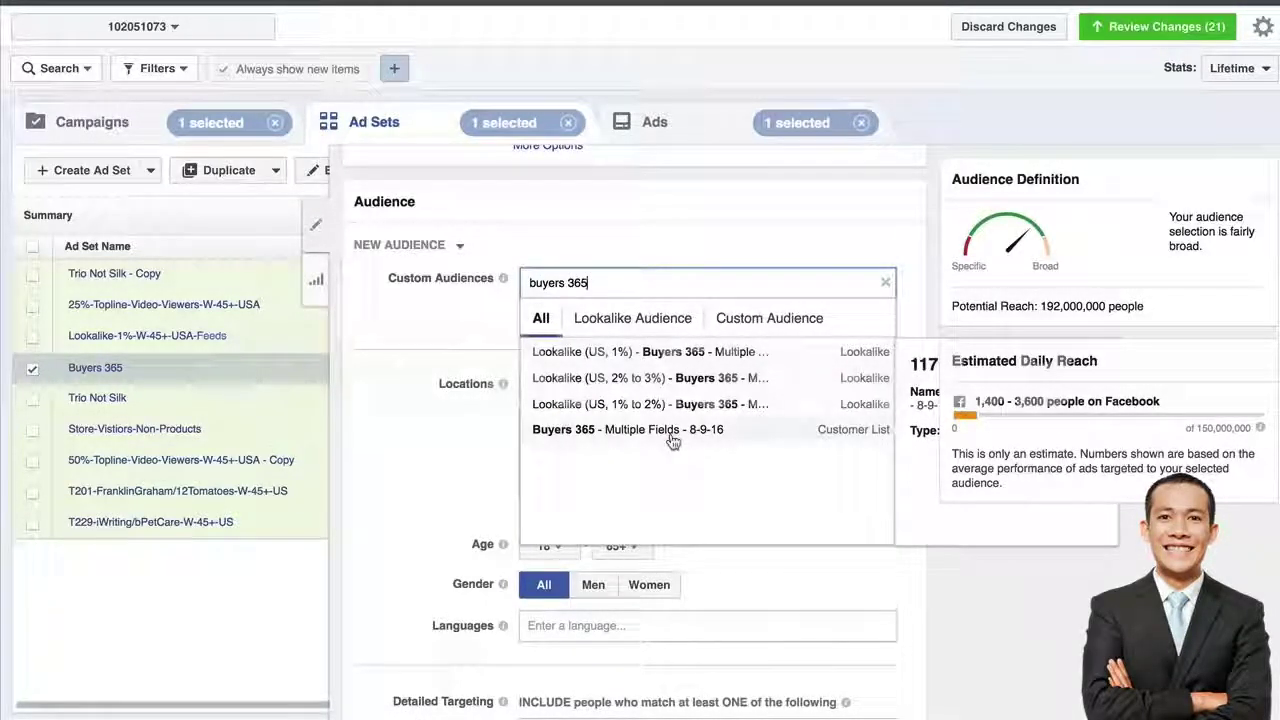
left_click(672, 440)
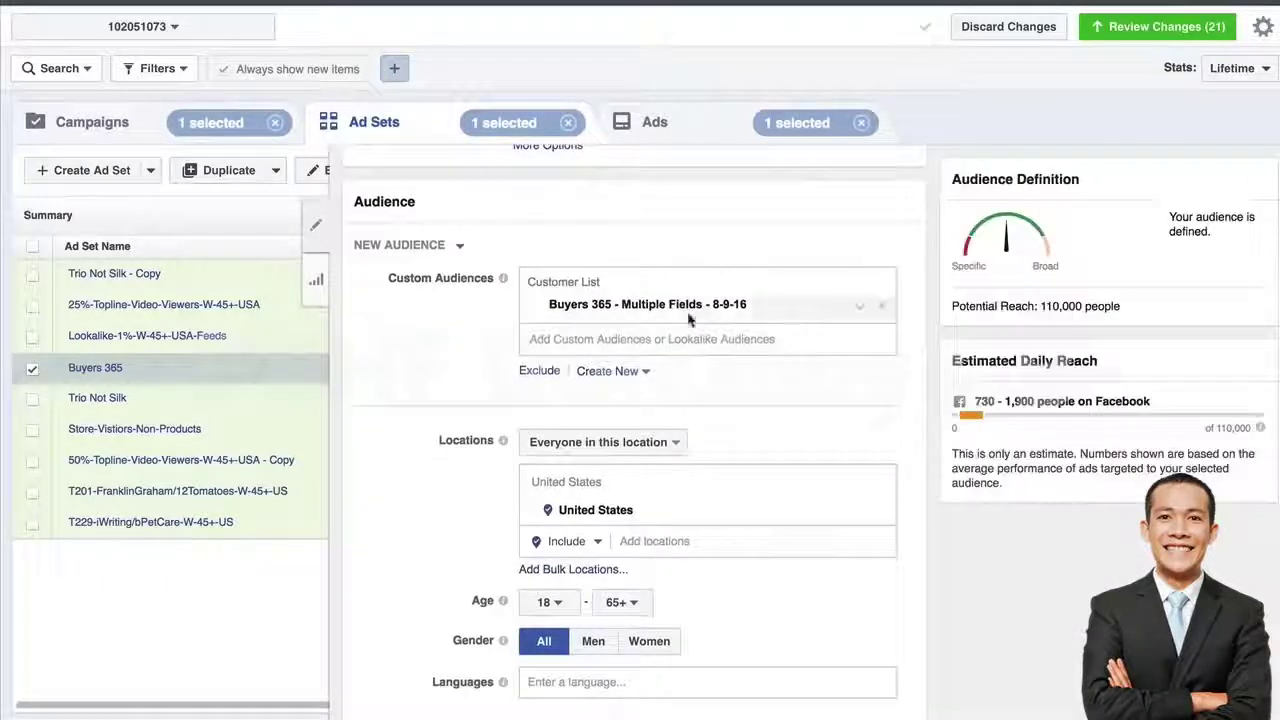
scroll(700, 300, "down", 5)
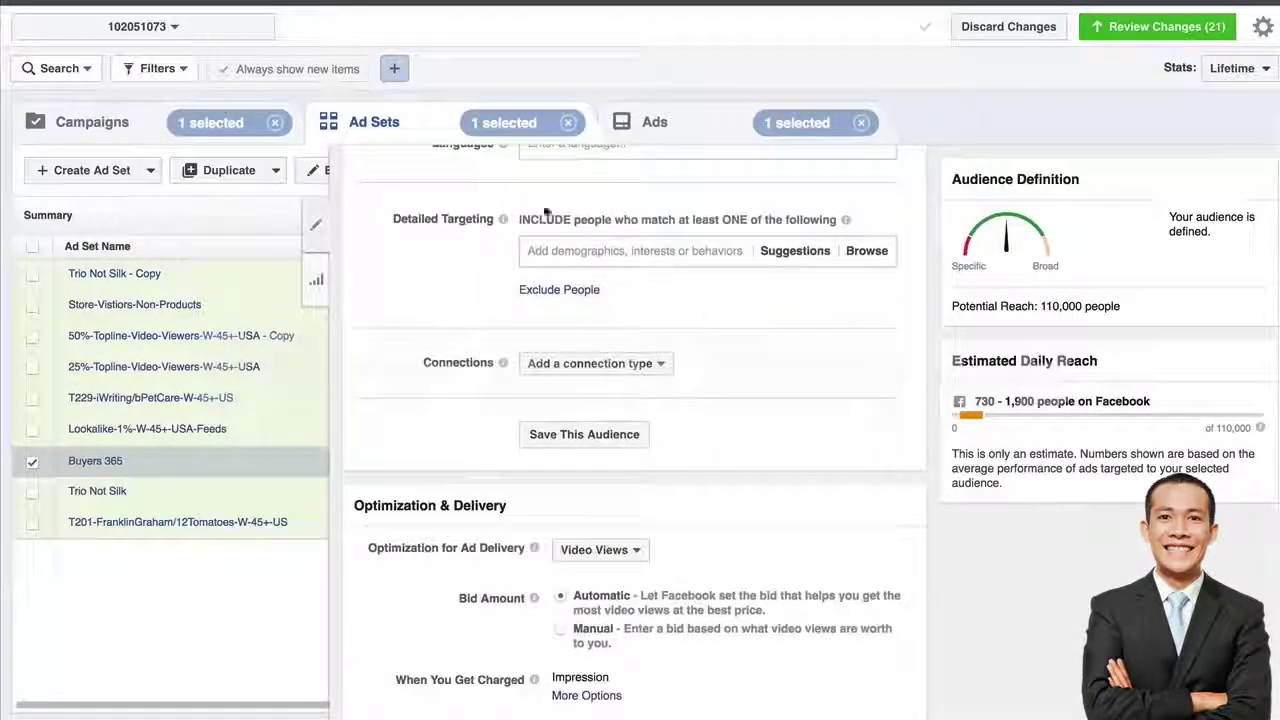
left_click(628, 124)
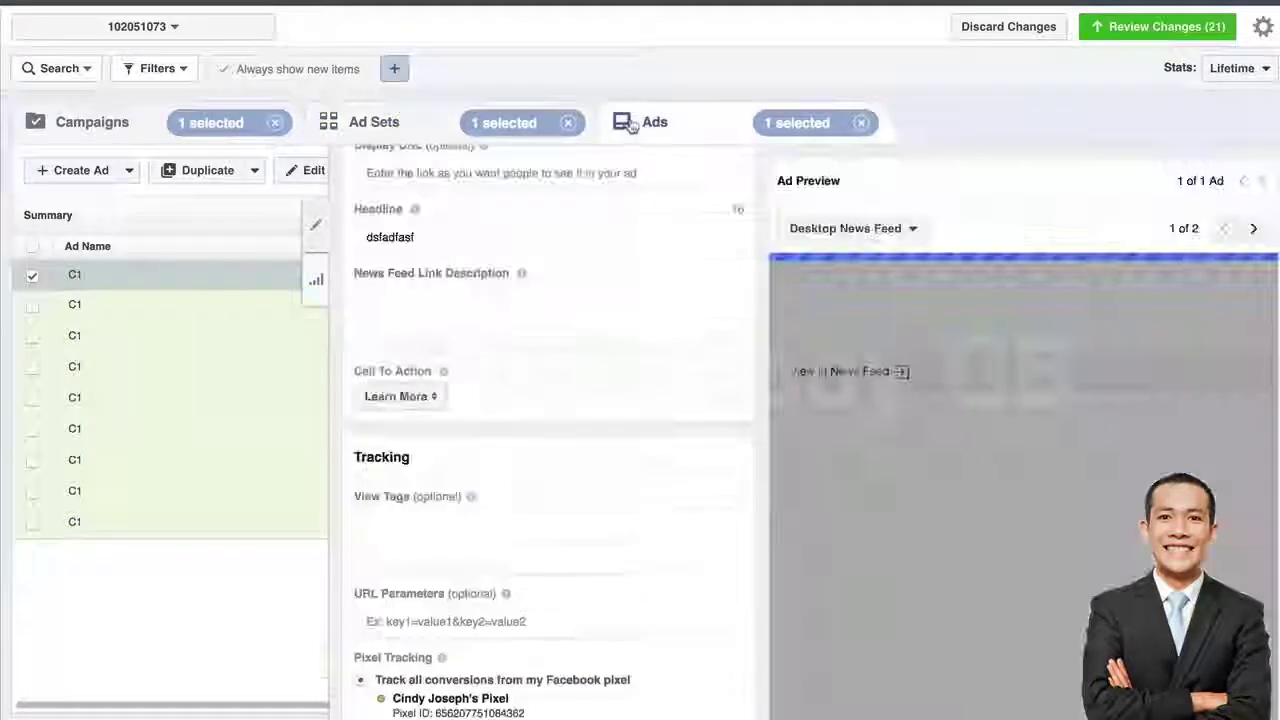
Step: Scroll ad C1's editor up to its Text and Video sections and Desktop News Feed preview
scroll(554, 466, "up", 8)
scroll(554, 415, "up", 5)
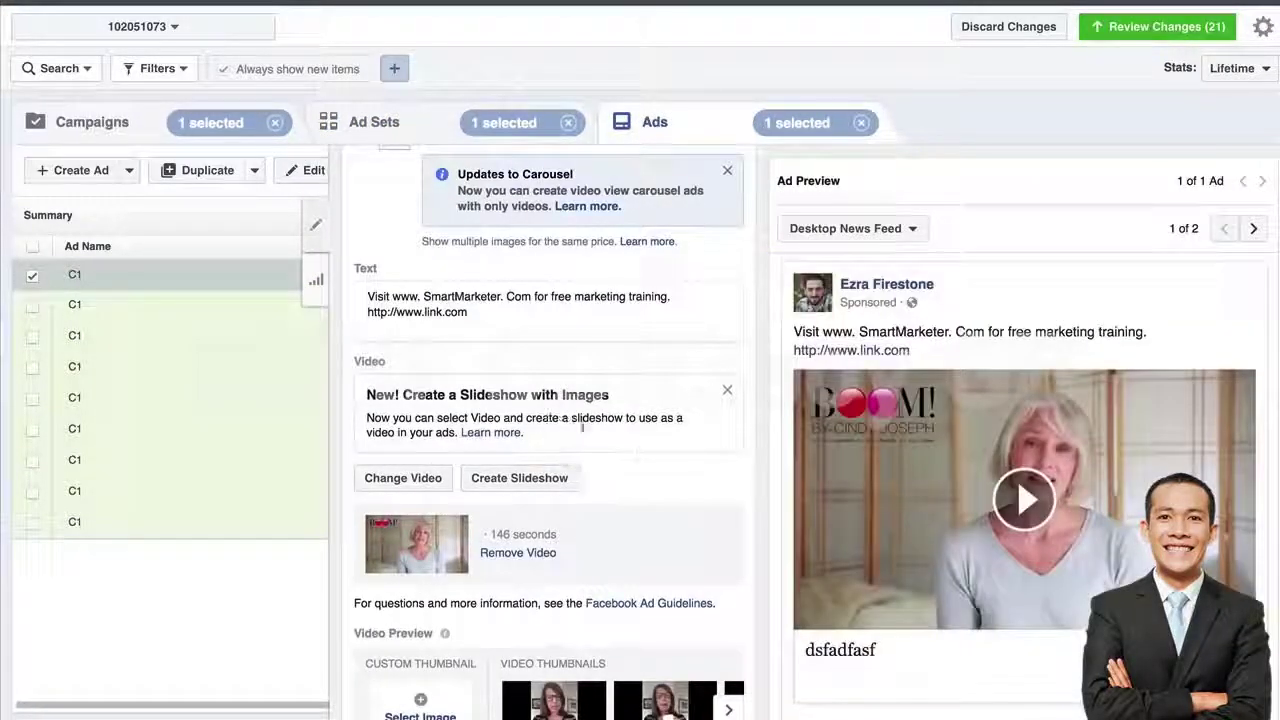